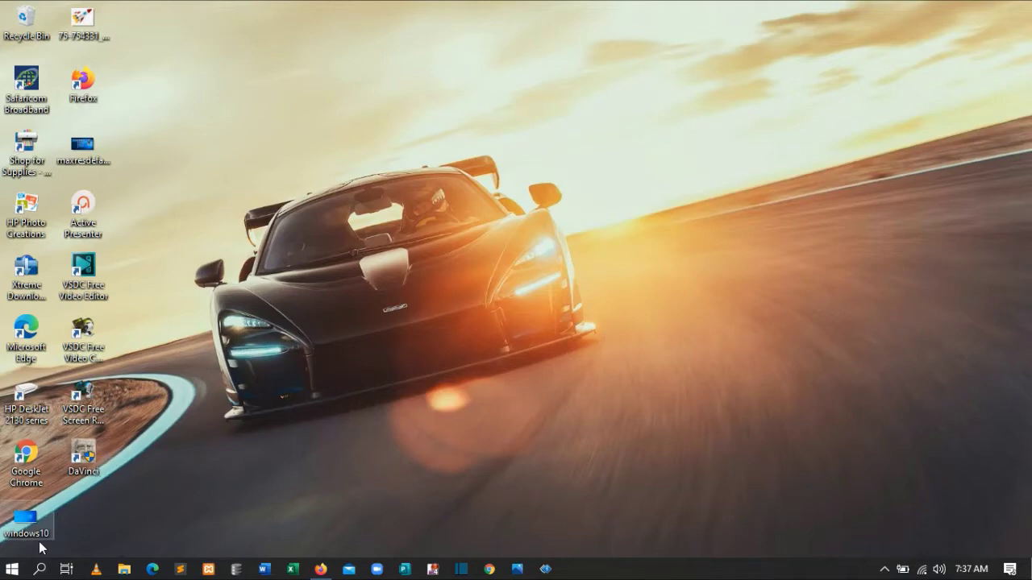
Step: Check the Activation page under Update & Security, which shows Windows 10 Pro not activated, then close Settings
{"action": "left_click", "coordinate": [13, 570]}
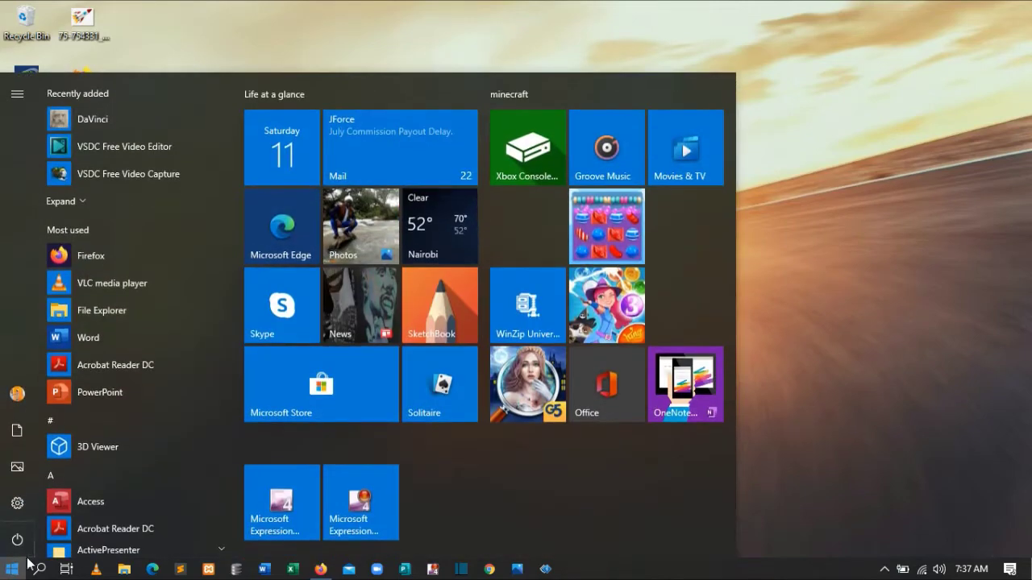
{"action": "mouse_move", "coordinate": [17, 513]}
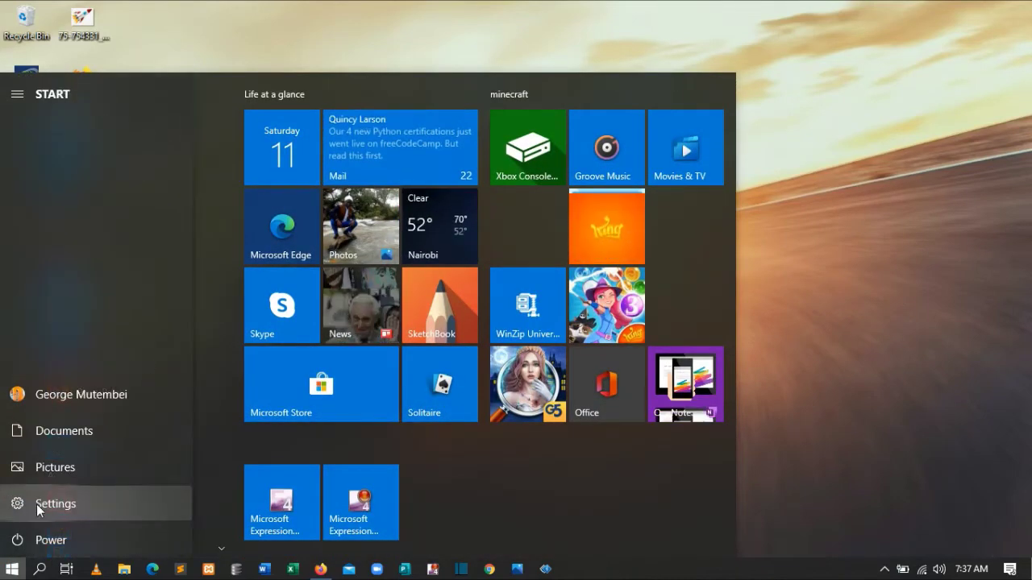
{"action": "left_click", "coordinate": [37, 504]}
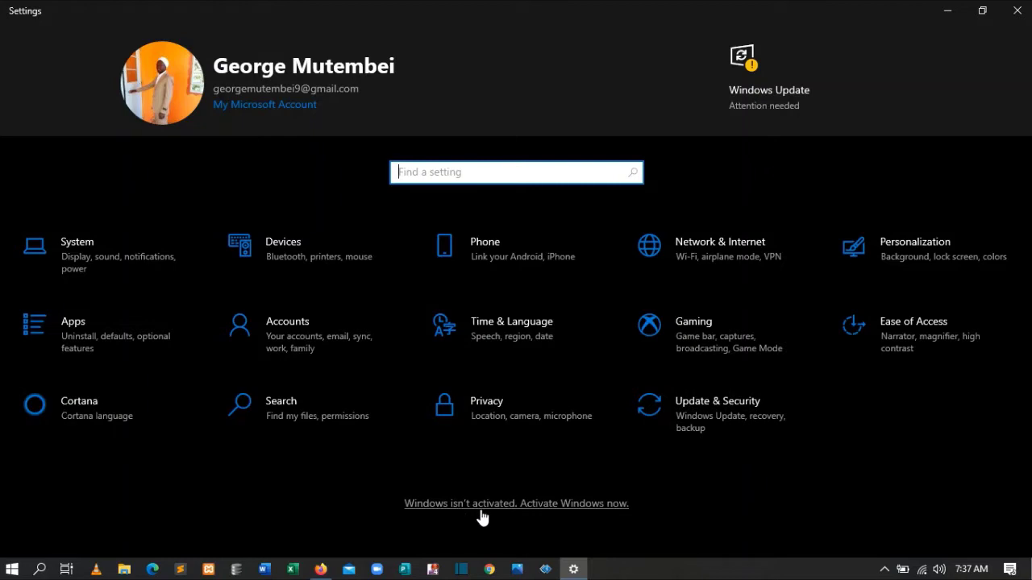
{"action": "left_click", "coordinate": [696, 407]}
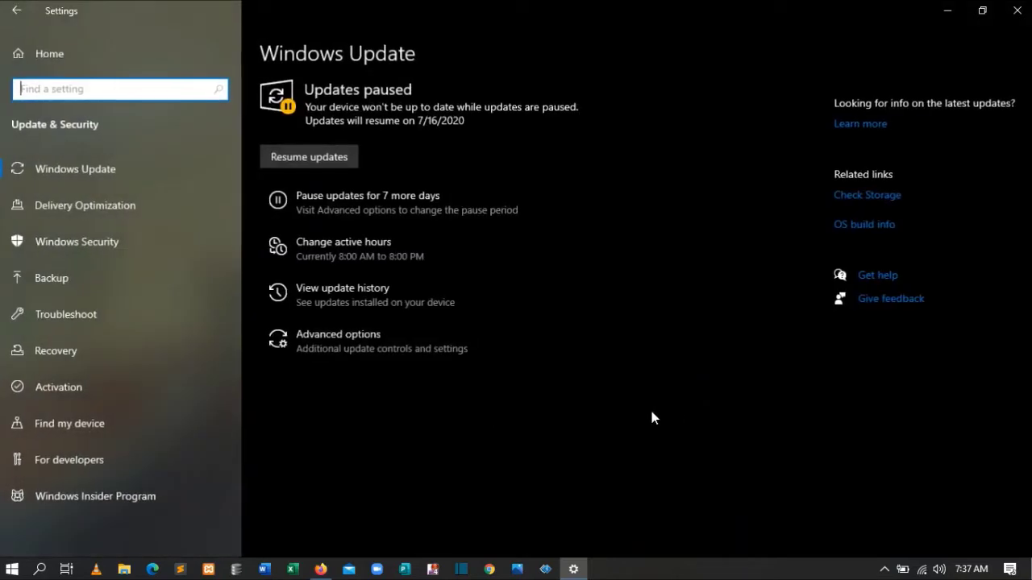
{"action": "left_click", "coordinate": [108, 388]}
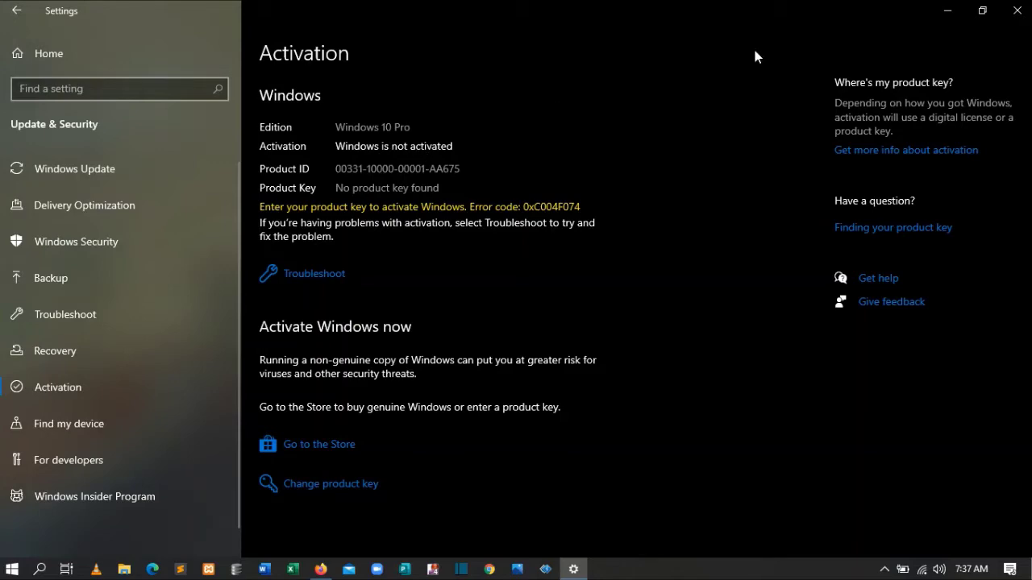
{"action": "left_click", "coordinate": [1018, 11]}
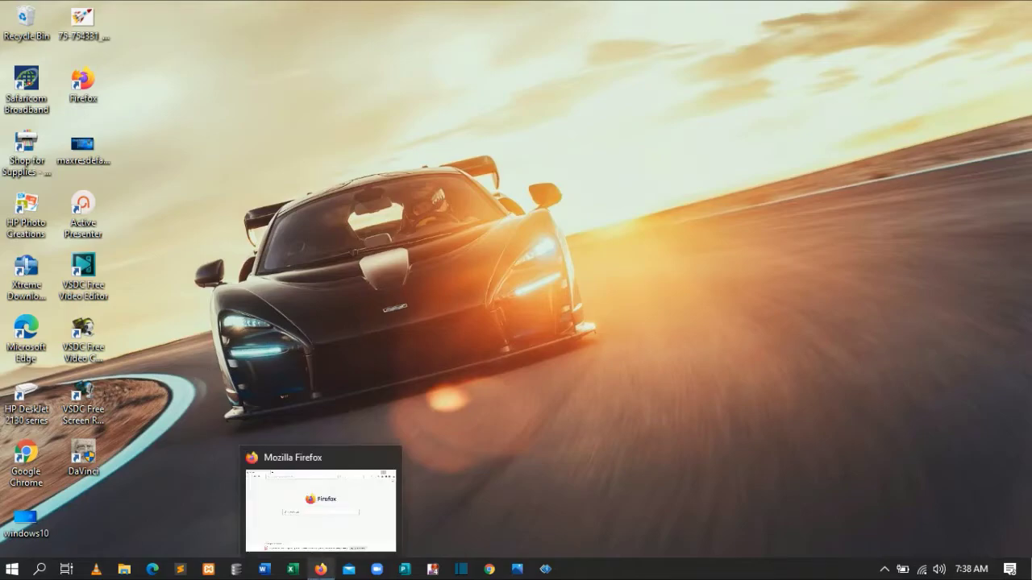
Step: Search Google for 'winrar download' from Firefox's address bar
{"action": "left_click", "coordinate": [321, 569]}
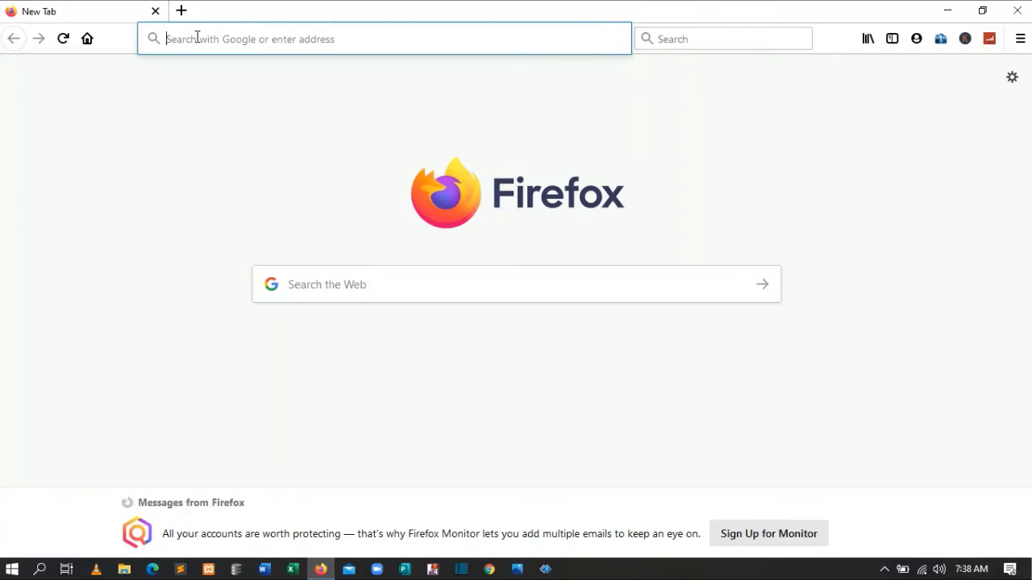
{"action": "type", "text": "win"}
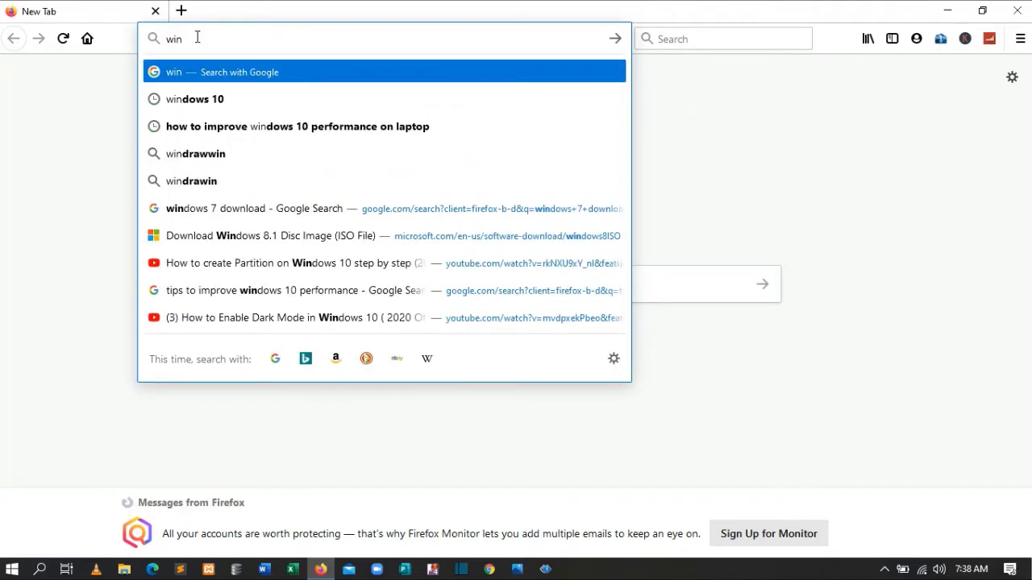
{"action": "type", "text": "ra"}
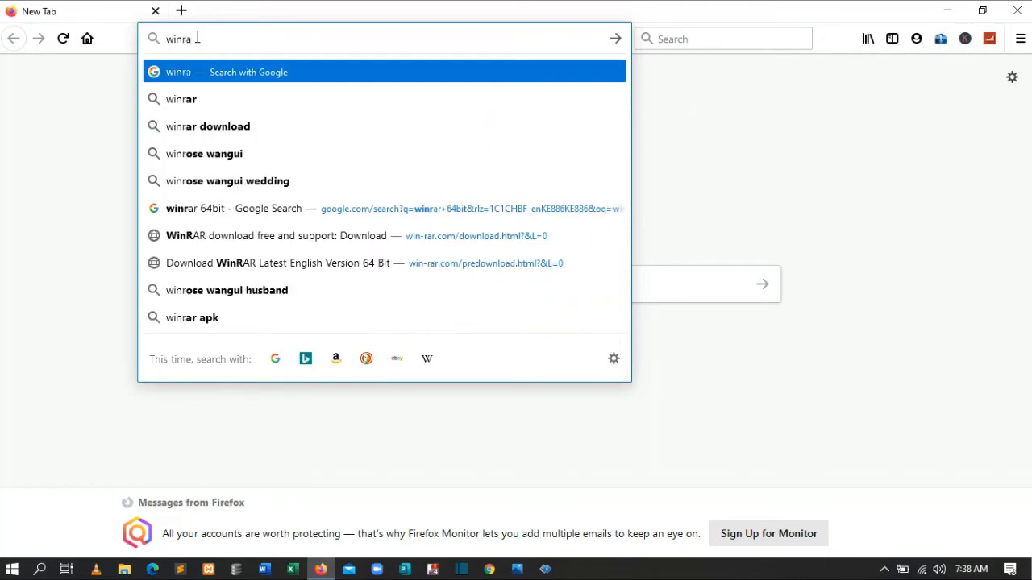
{"action": "type", "text": "r"}
{"action": "type", "text": " download"}
{"action": "key", "text": "Return"}
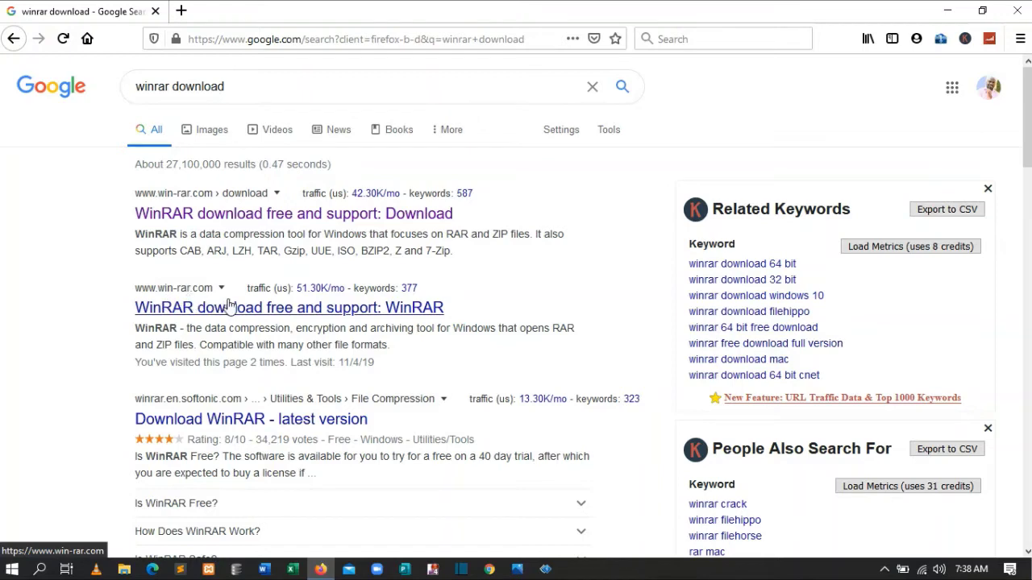
Step: Go to win-rar.com's Download WinRAR page and choose 'Continue to download WinRAR'
{"action": "left_click", "coordinate": [230, 307]}
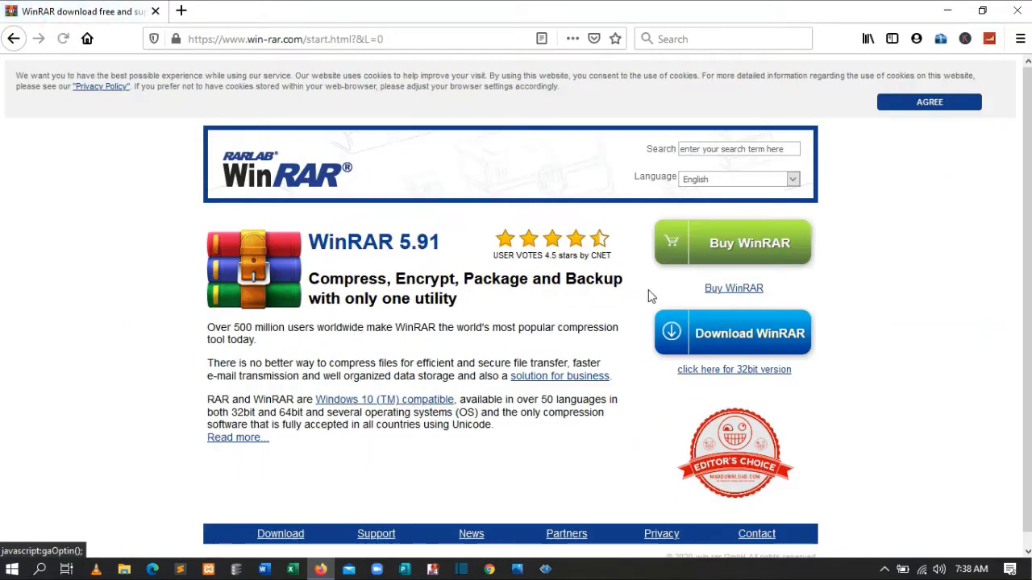
{"action": "left_click", "coordinate": [720, 333]}
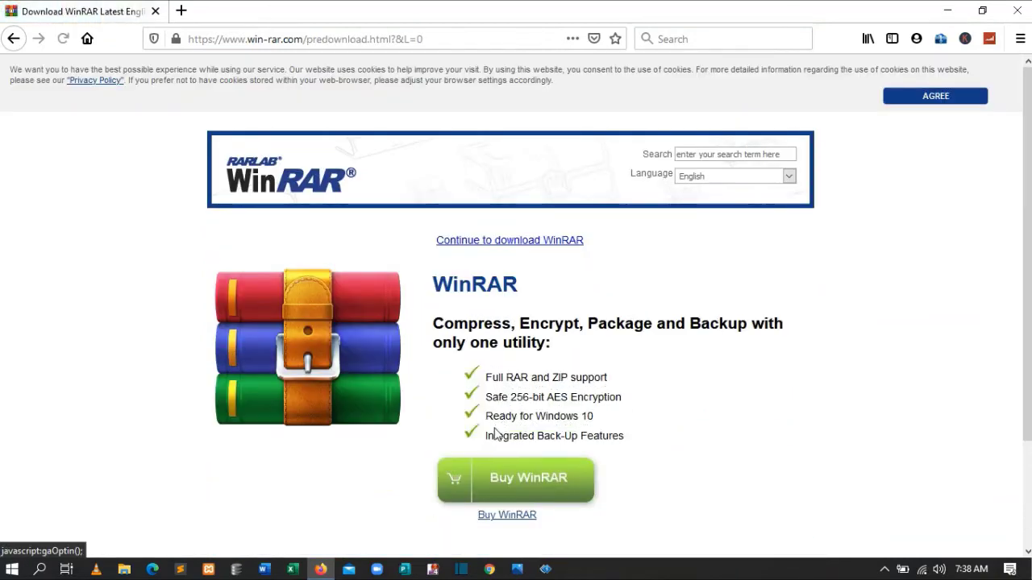
{"action": "scroll", "coordinate": [583, 438], "scroll_direction": "down", "scroll_amount": 3}
{"action": "scroll", "coordinate": [564, 323], "scroll_direction": "up", "scroll_amount": 2}
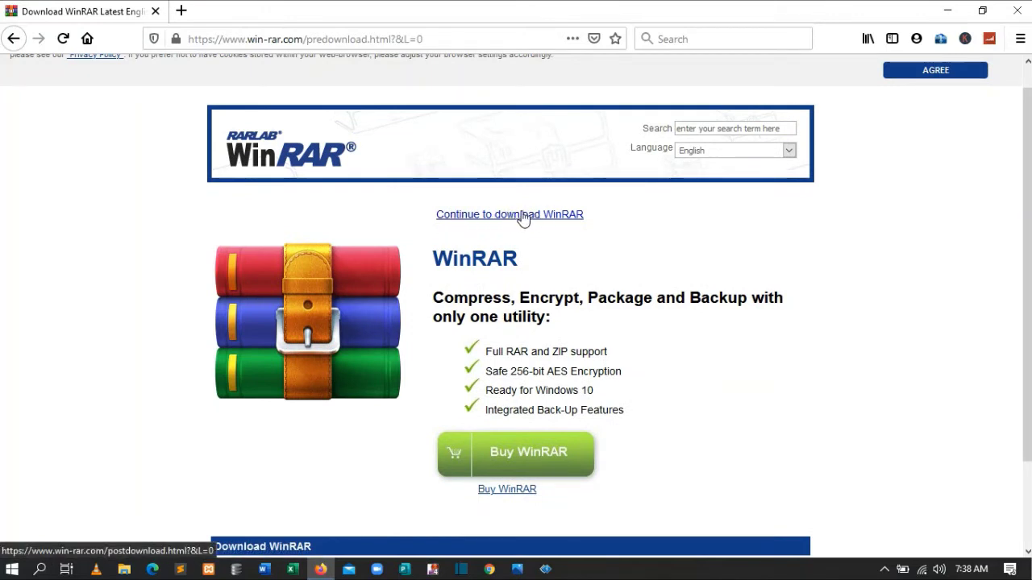
{"action": "left_click", "coordinate": [522, 214]}
Step: Search Google for 'kmspico download' in a new Firefox tab
{"action": "left_click", "coordinate": [181, 10]}
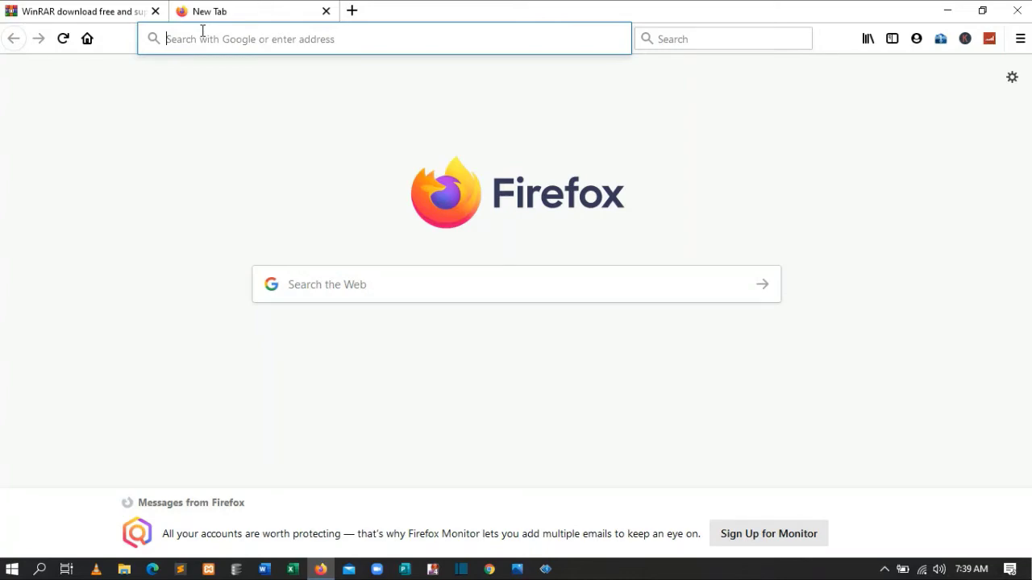
{"action": "type", "text": "kms"}
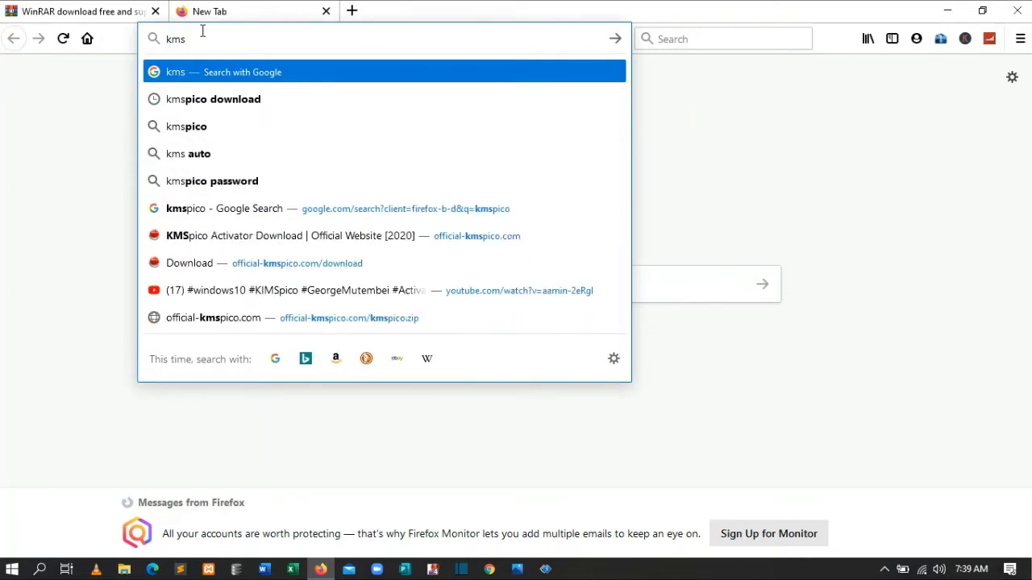
{"action": "type", "text": "pico "}
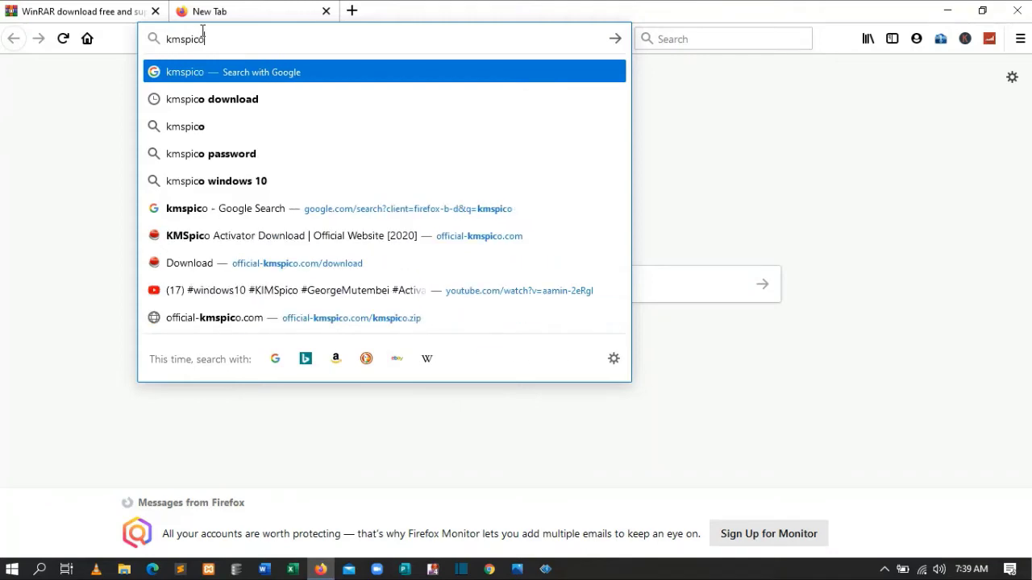
{"action": "type", "text": "down"}
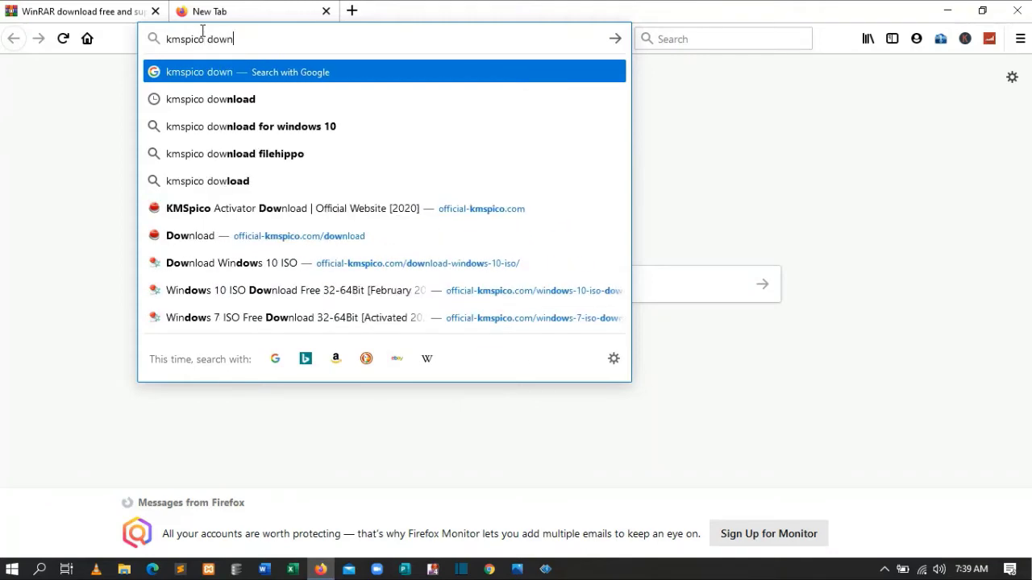
{"action": "type", "text": "load"}
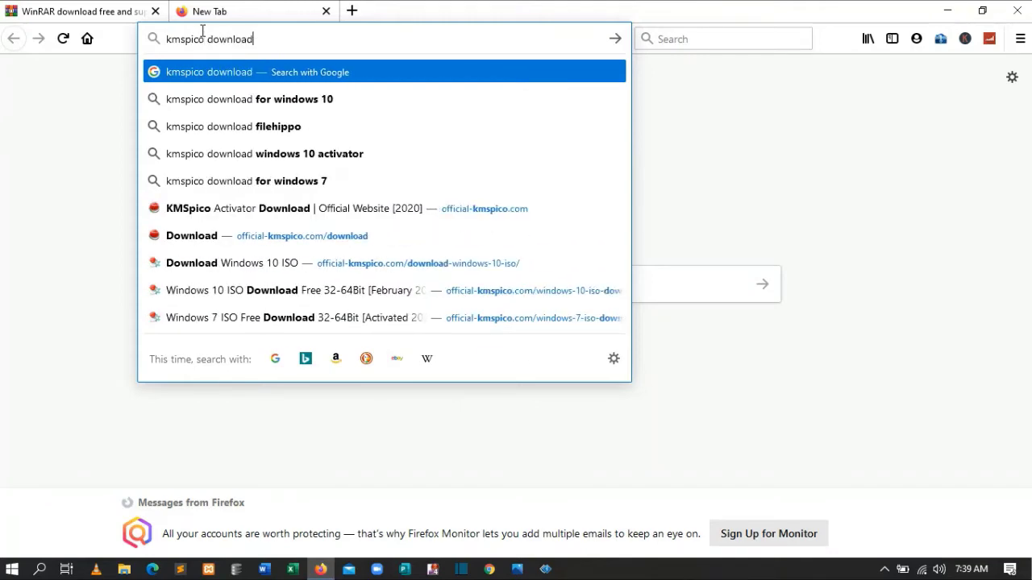
{"action": "key", "text": "Return"}
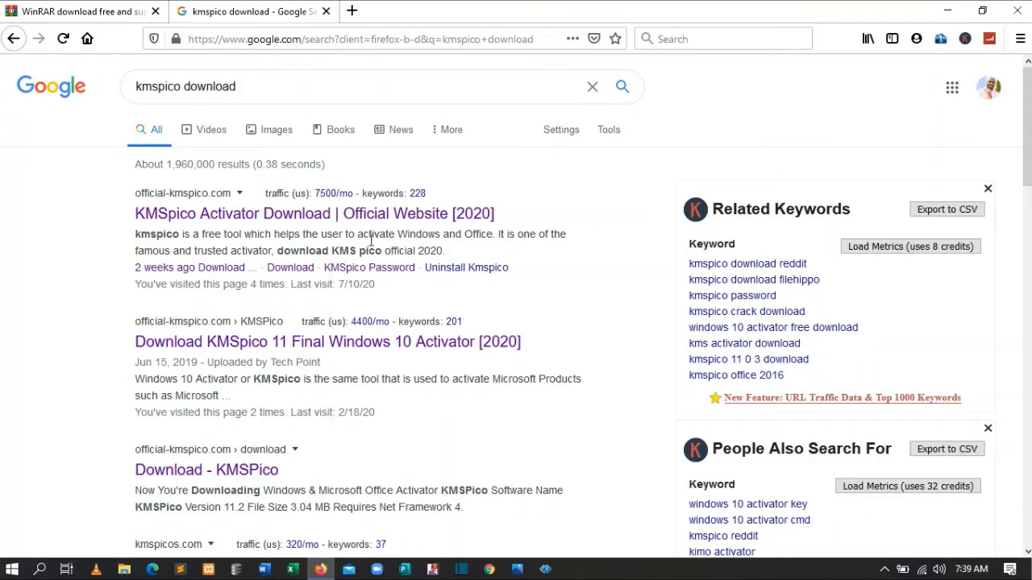
Step: Open the official-kmspico.com result, scroll to the Download KMSpico section and follow its download link
{"action": "left_click", "coordinate": [338, 224]}
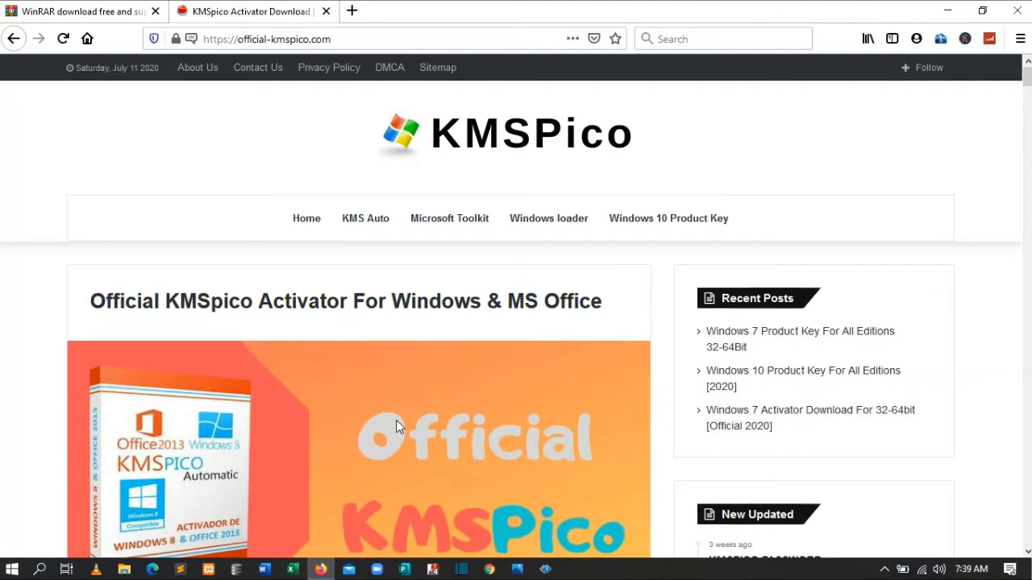
{"action": "scroll", "coordinate": [396, 425], "scroll_direction": "down", "scroll_amount": 1}
{"action": "scroll", "coordinate": [396, 420], "scroll_direction": "down", "scroll_amount": 1}
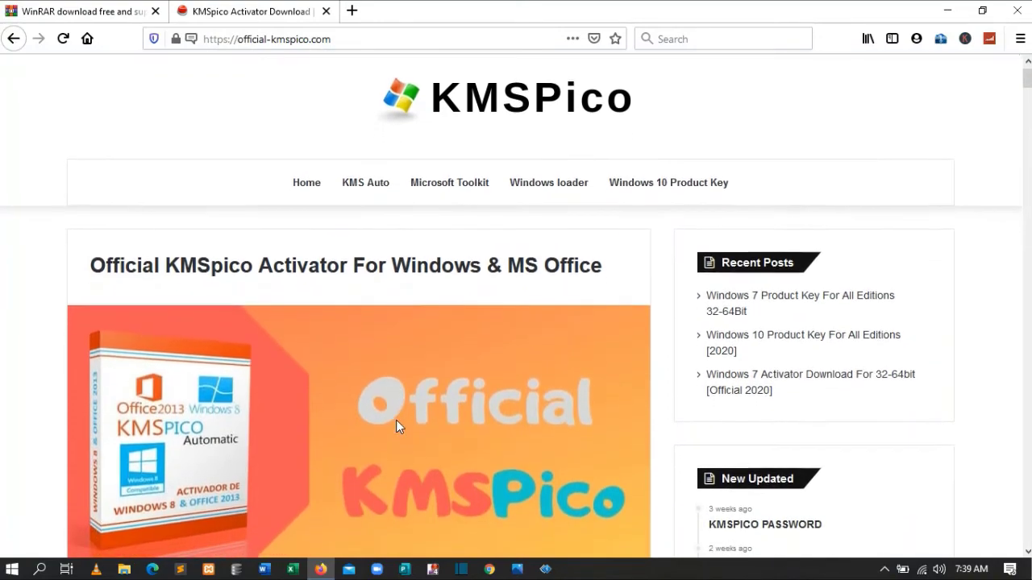
{"action": "scroll", "coordinate": [396, 419], "scroll_direction": "down", "scroll_amount": 2}
{"action": "scroll", "coordinate": [396, 420], "scroll_direction": "down", "scroll_amount": 15}
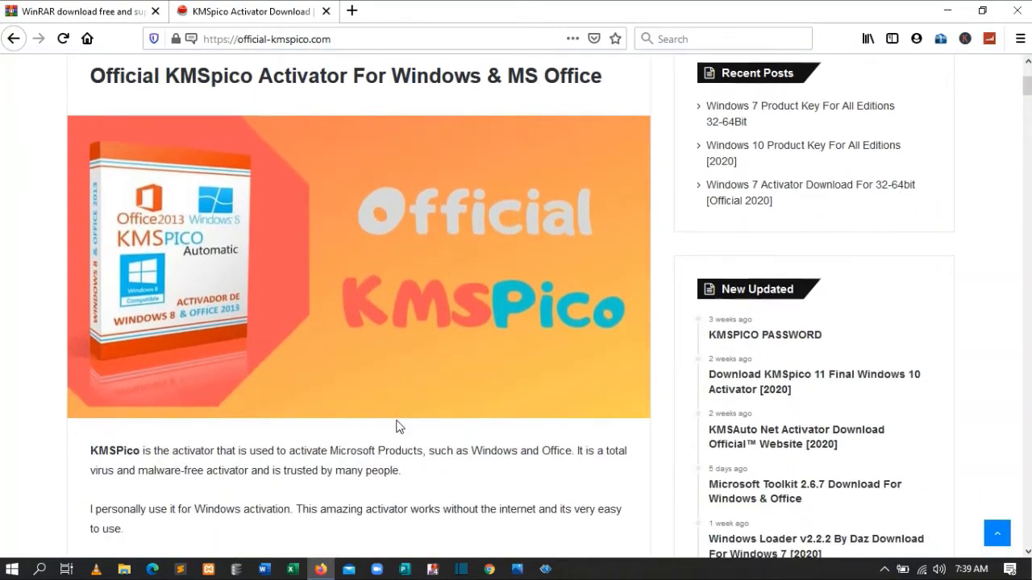
{"action": "scroll", "coordinate": [396, 424], "scroll_direction": "down", "scroll_amount": 15}
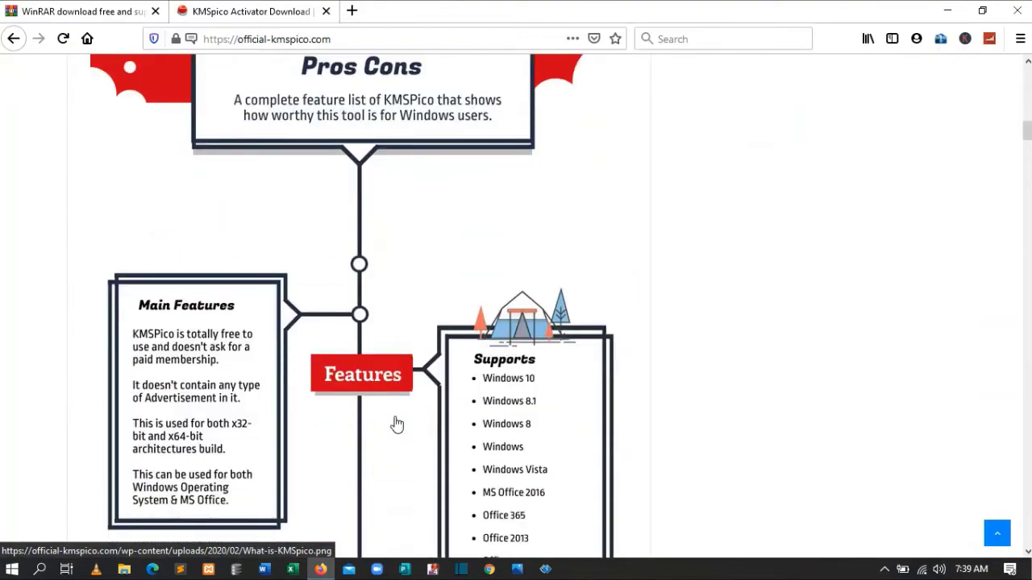
{"action": "scroll", "coordinate": [396, 420], "scroll_direction": "down", "scroll_amount": 15}
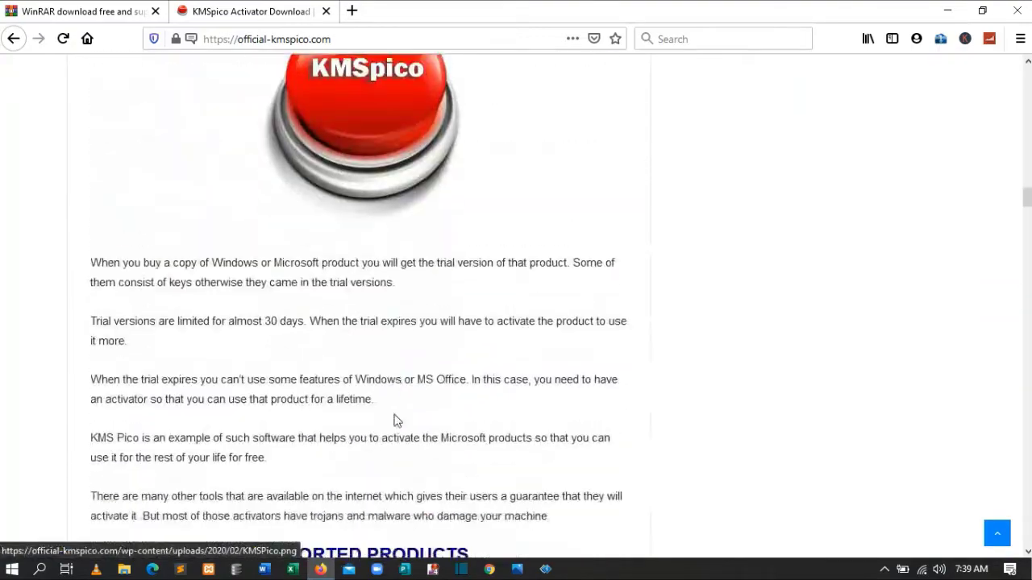
{"action": "scroll", "coordinate": [394, 397], "scroll_direction": "up", "scroll_amount": 3}
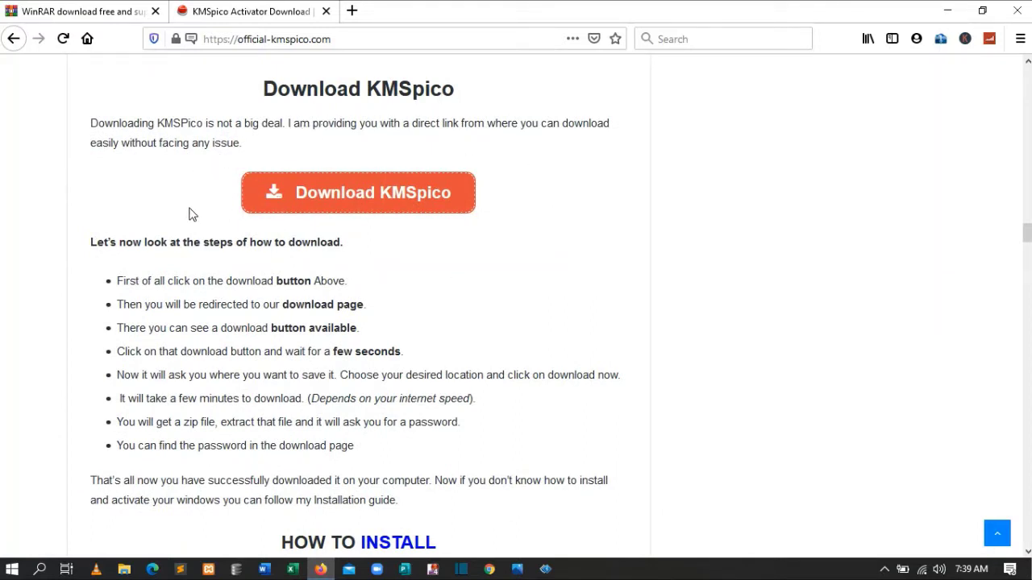
{"action": "left_click", "coordinate": [346, 203]}
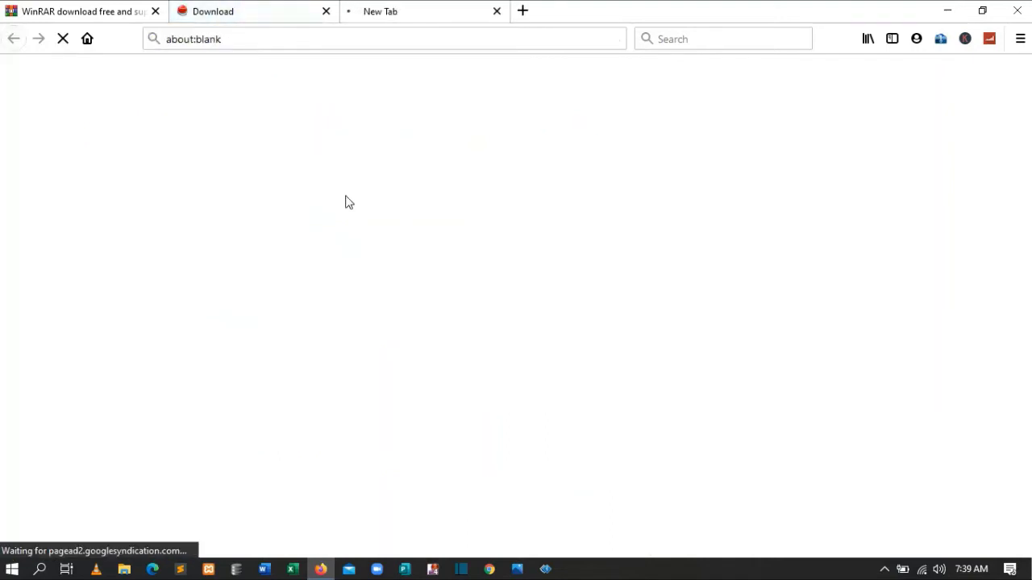
Step: Start the kmspico.zip download (version 11.2, 3.04 MB) from the KMSpico Download button
{"action": "scroll", "coordinate": [494, 420], "scroll_direction": "down", "scroll_amount": 6}
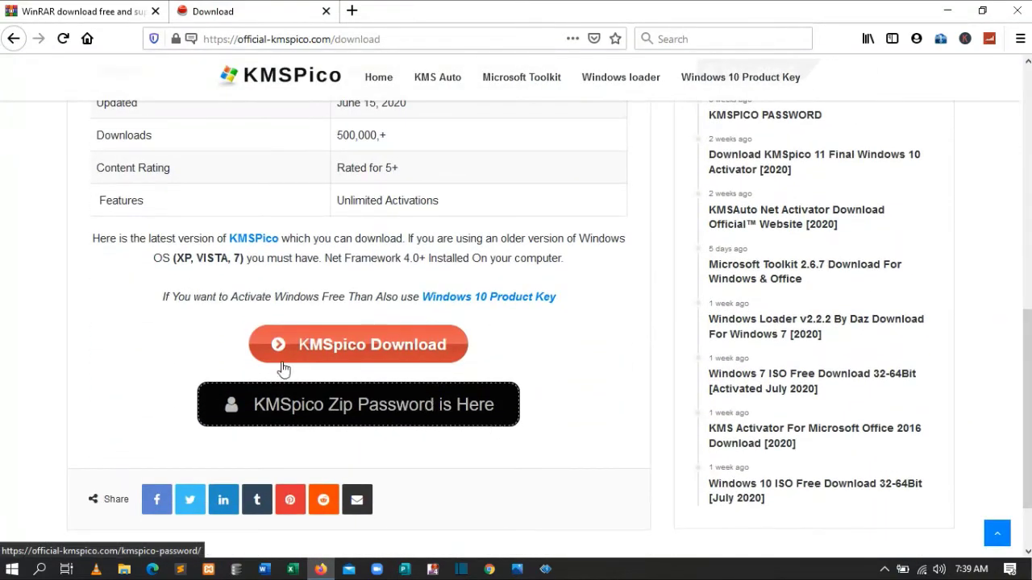
{"action": "left_click", "coordinate": [351, 347]}
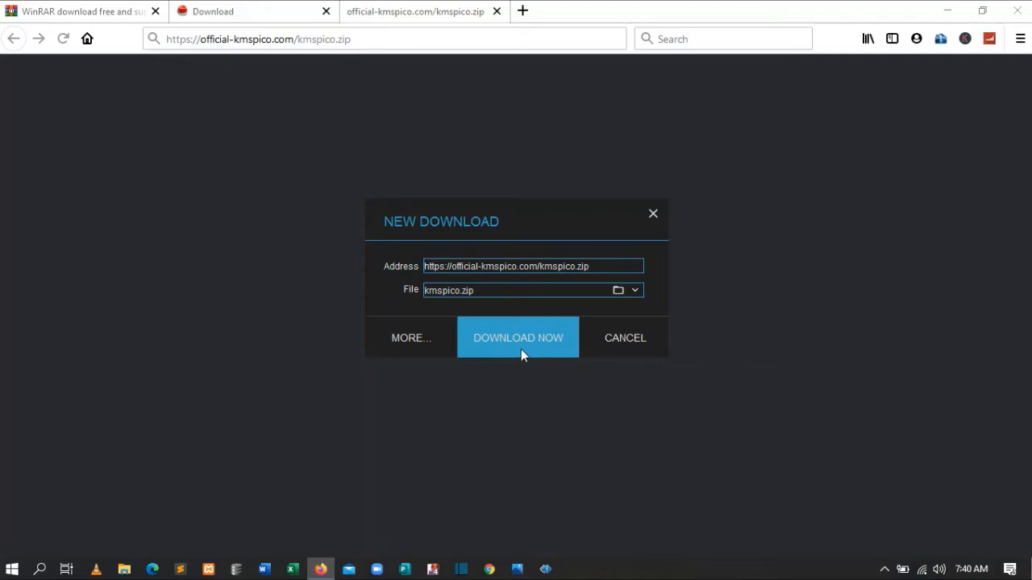
Step: Download kmspico.zip with DOWNLOAD NOW until it completes as kmspico_2.zip, then minimize Firefox
{"action": "left_click", "coordinate": [517, 338]}
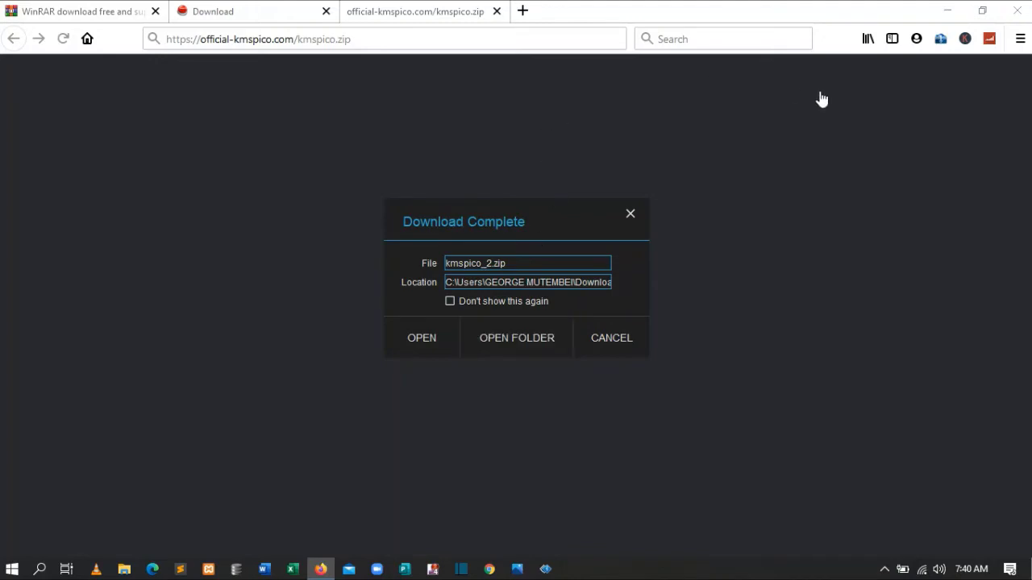
{"action": "left_click", "coordinate": [948, 10]}
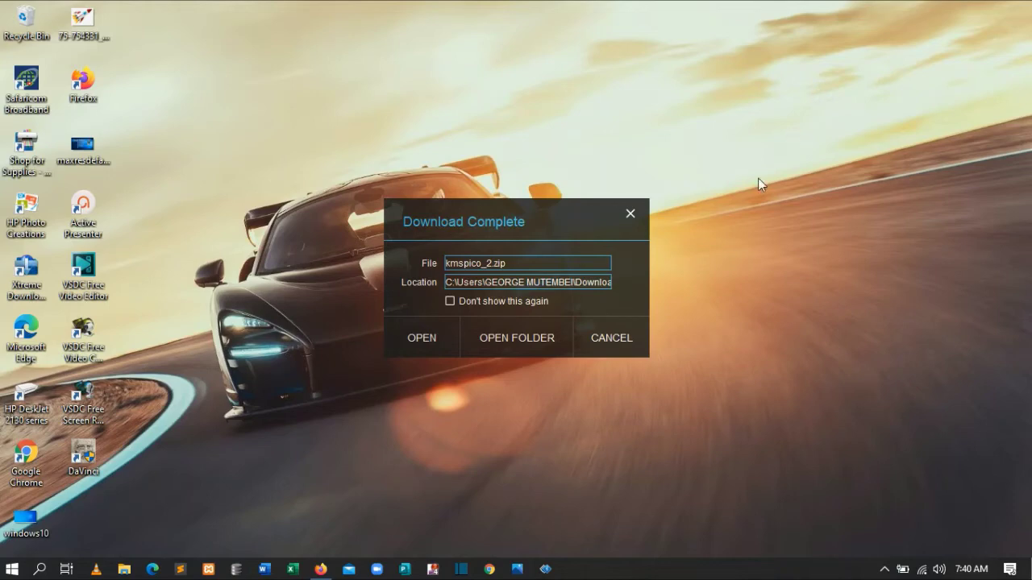
Step: Open the Compressed downloads folder, maximized, and extract kmspico_2 there with Extract Here
{"action": "left_click", "coordinate": [525, 336]}
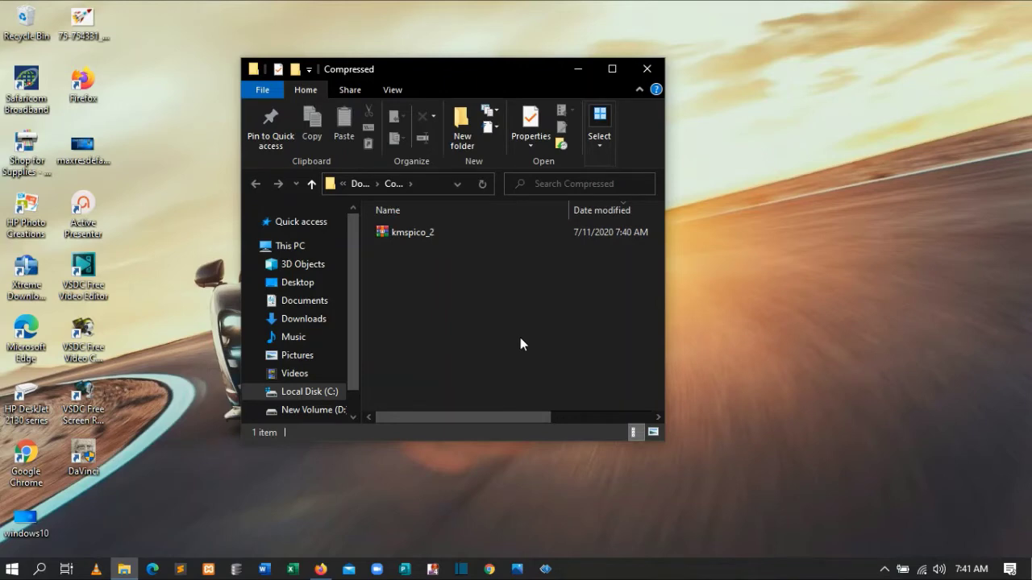
{"action": "left_click", "coordinate": [611, 70]}
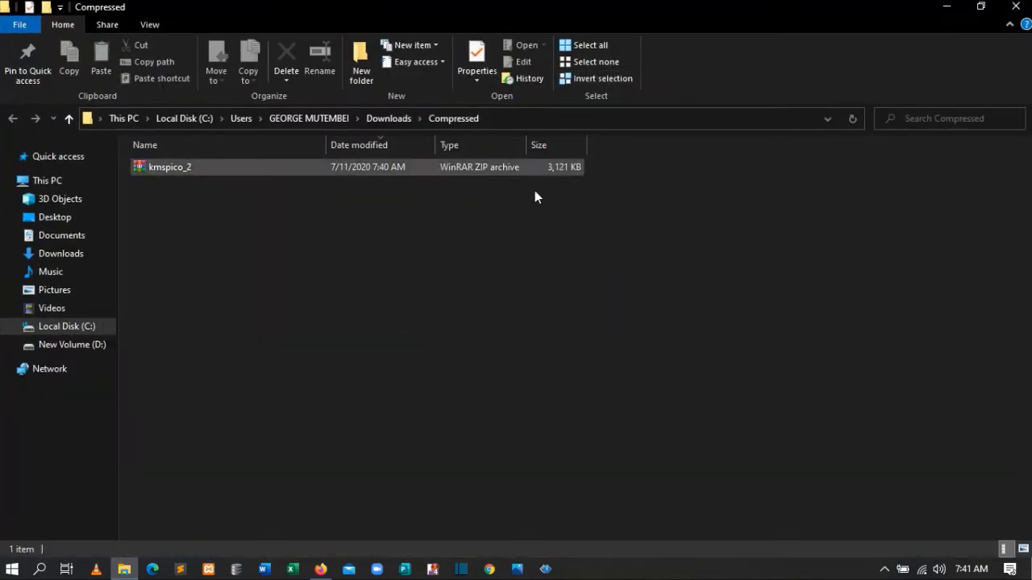
{"action": "left_click", "coordinate": [307, 167]}
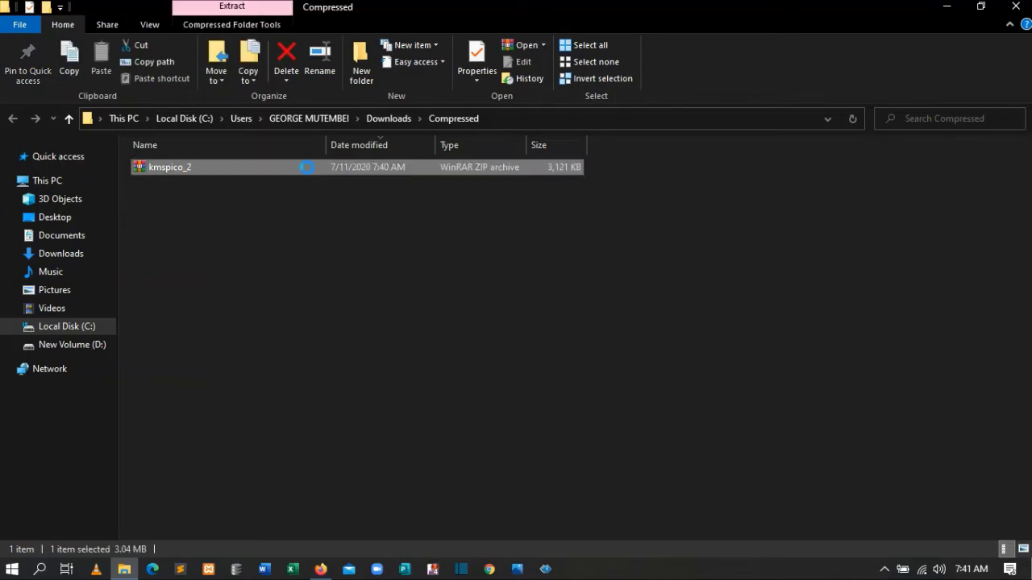
{"action": "right_click", "coordinate": [307, 168]}
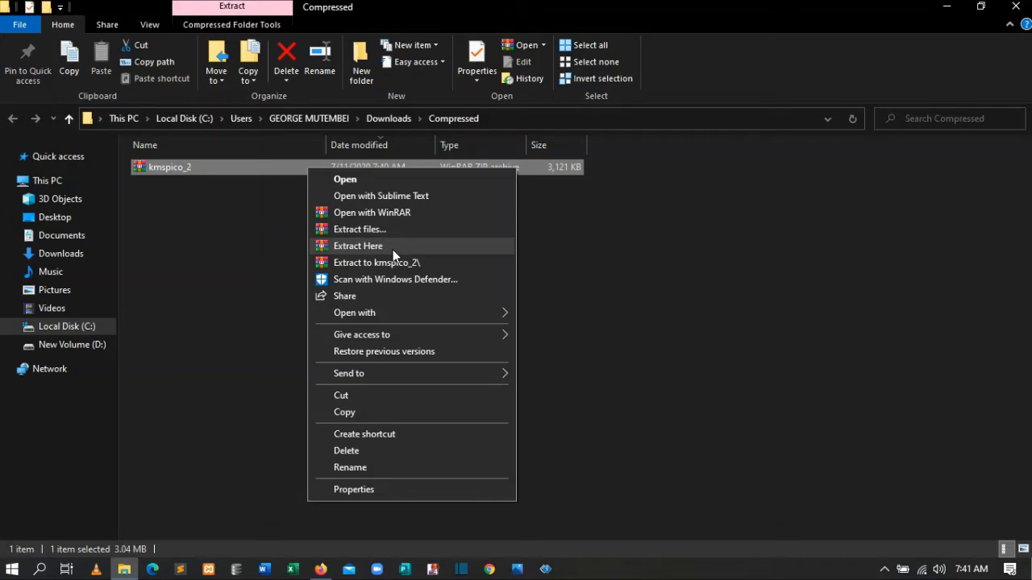
{"action": "left_click", "coordinate": [393, 248]}
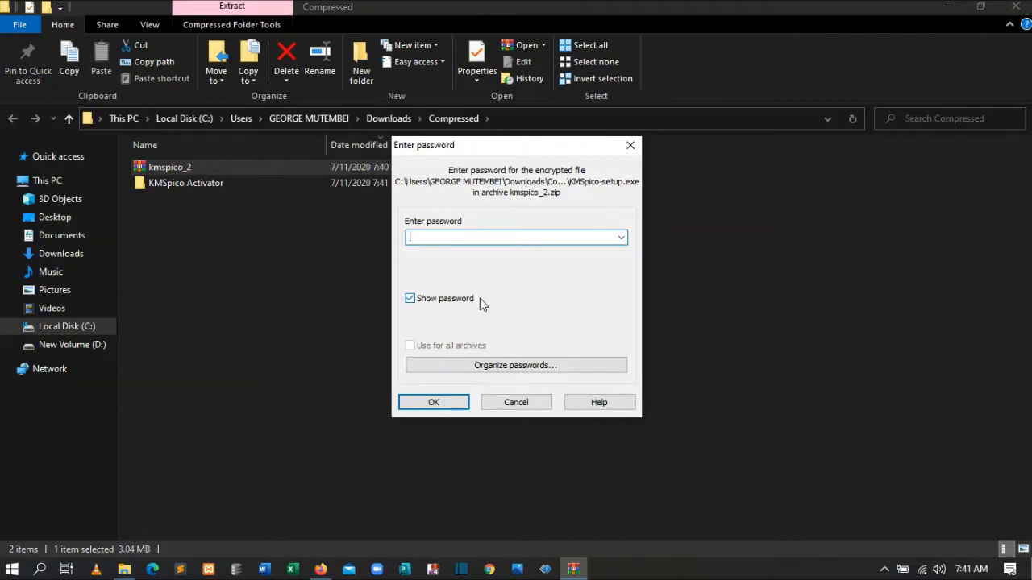
Step: Return to Firefox's KMSpico download page tab
{"action": "mouse_move", "coordinate": [327, 575]}
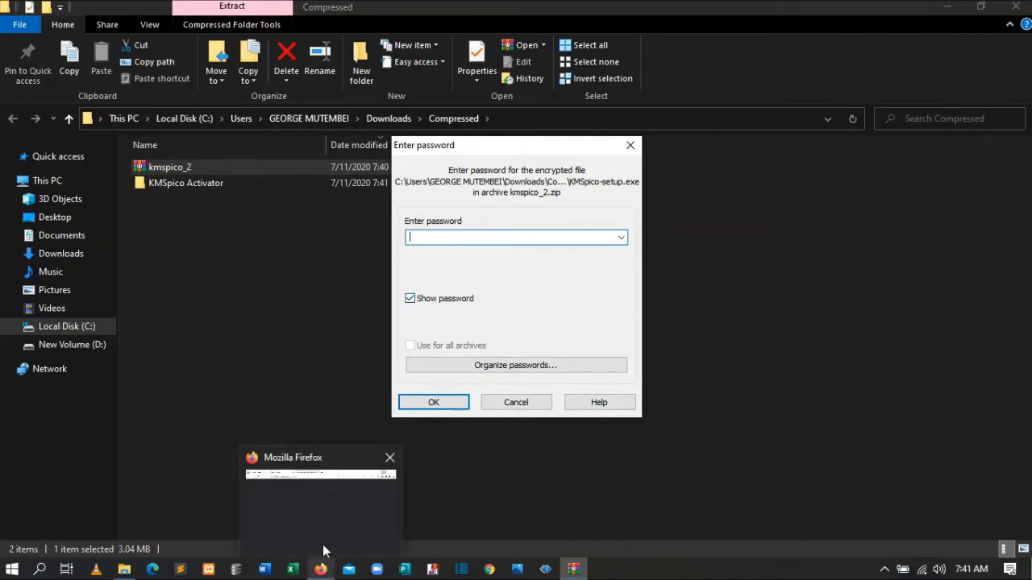
{"action": "left_click", "coordinate": [320, 537]}
{"action": "left_click", "coordinate": [261, 8]}
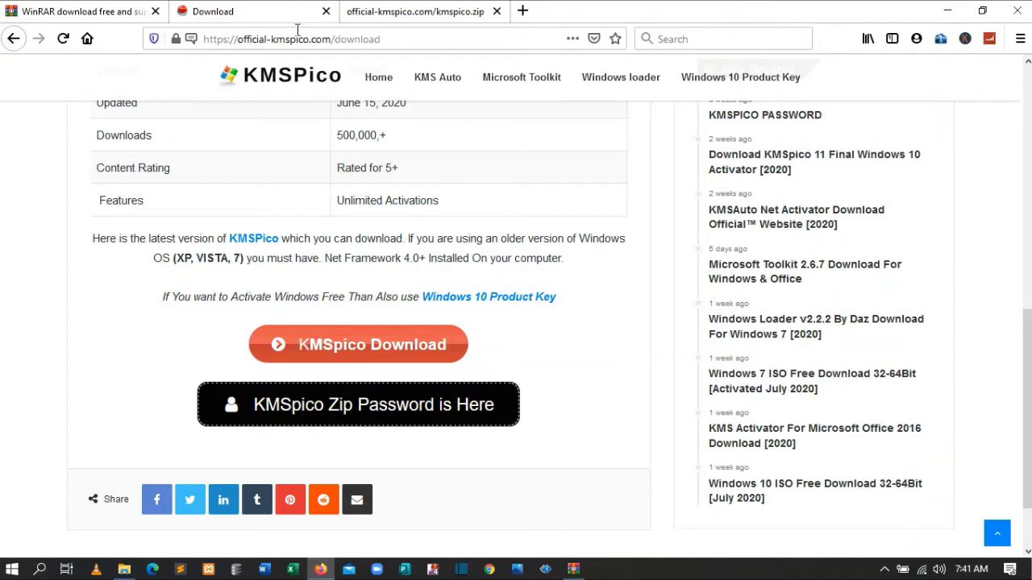
Step: Follow 'KMSpico Zip Password is Here' and scroll down to reveal the archive password
{"action": "scroll", "coordinate": [528, 348], "scroll_direction": "down", "scroll_amount": 2}
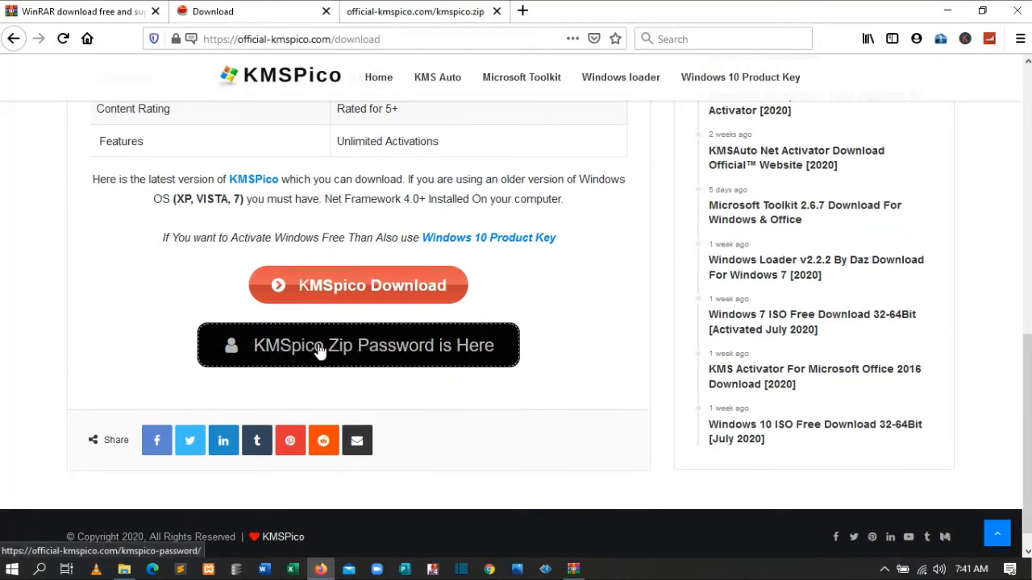
{"action": "left_click", "coordinate": [408, 350]}
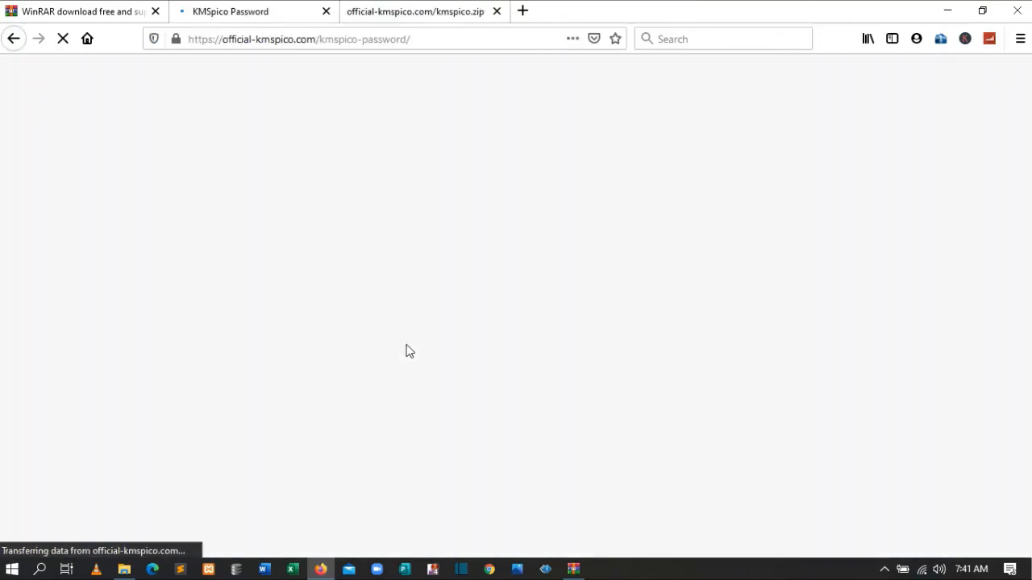
{"action": "scroll", "coordinate": [434, 419], "scroll_direction": "down", "scroll_amount": 2}
{"action": "scroll", "coordinate": [433, 417], "scroll_direction": "down", "scroll_amount": 7}
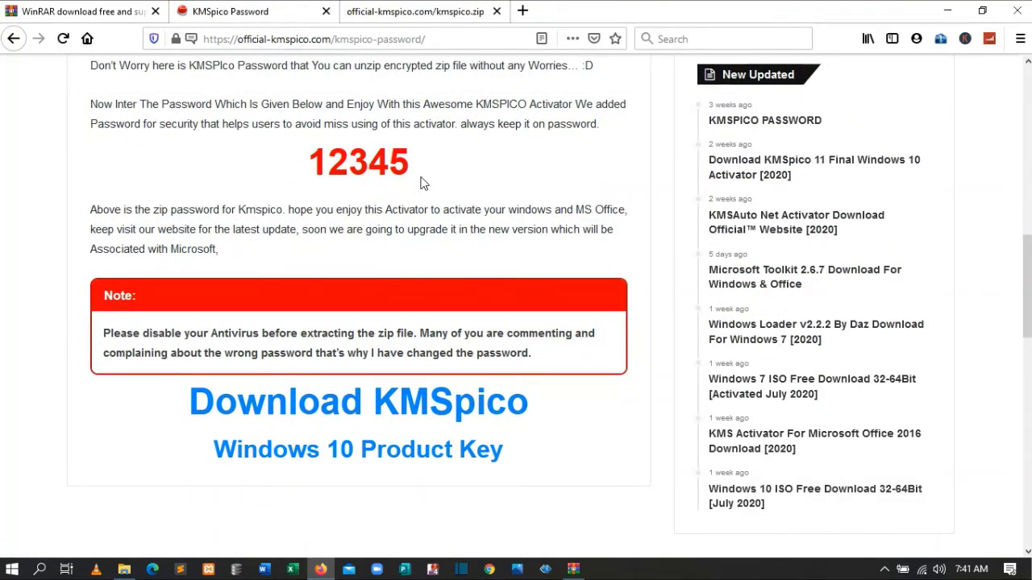
Step: Bring WinRAR's kmspico_2.zip password prompt forward, minimize Firefox, and type the archive password
{"action": "mouse_move", "coordinate": [582, 574]}
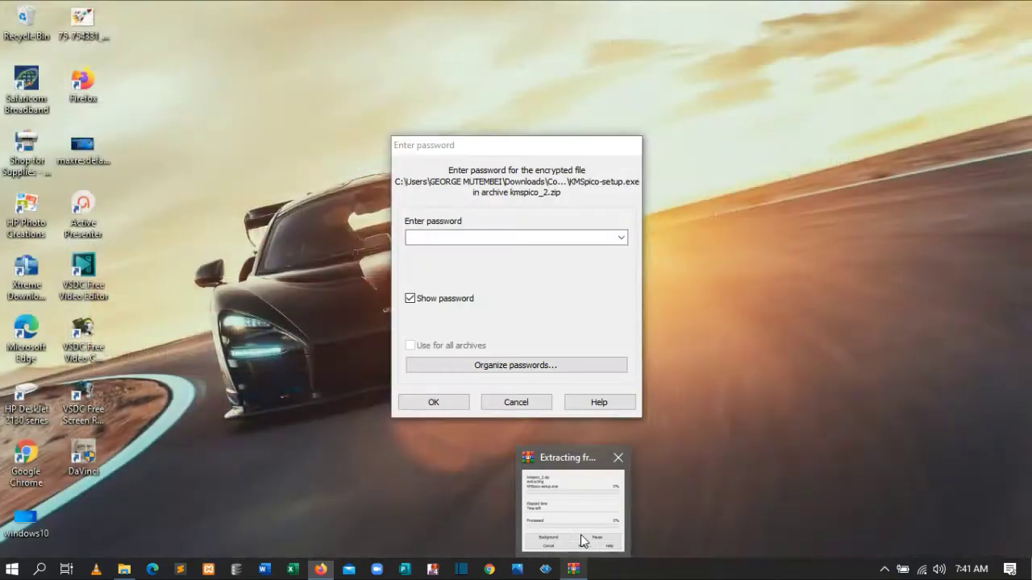
{"action": "left_click", "coordinate": [580, 535]}
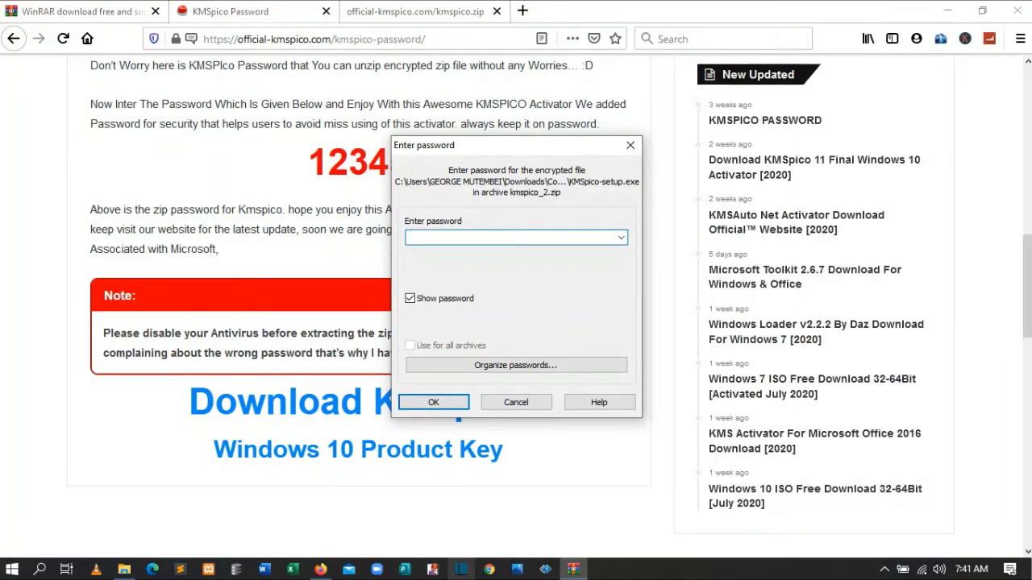
{"action": "left_click", "coordinate": [948, 11]}
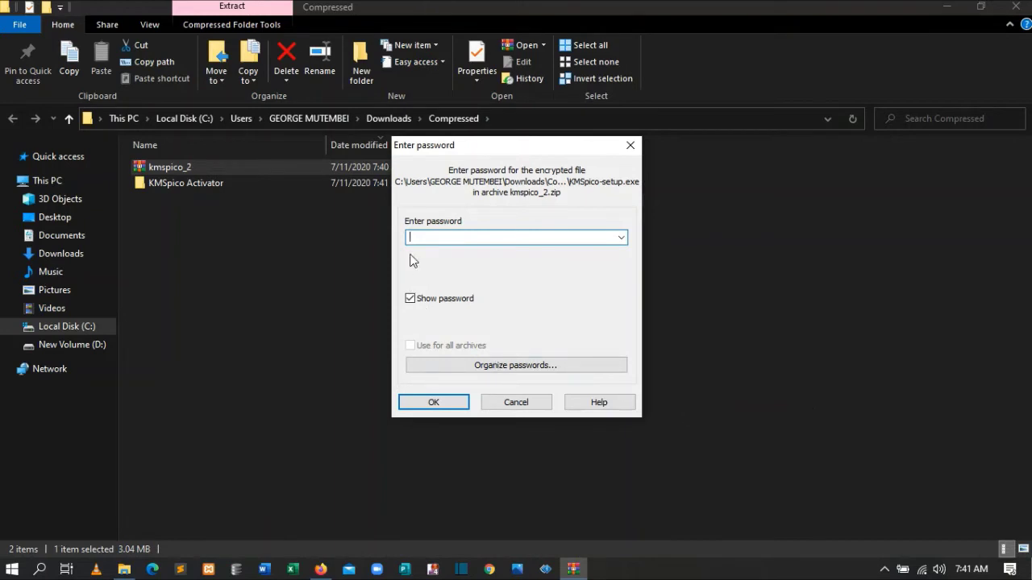
{"action": "type", "text": "123"}
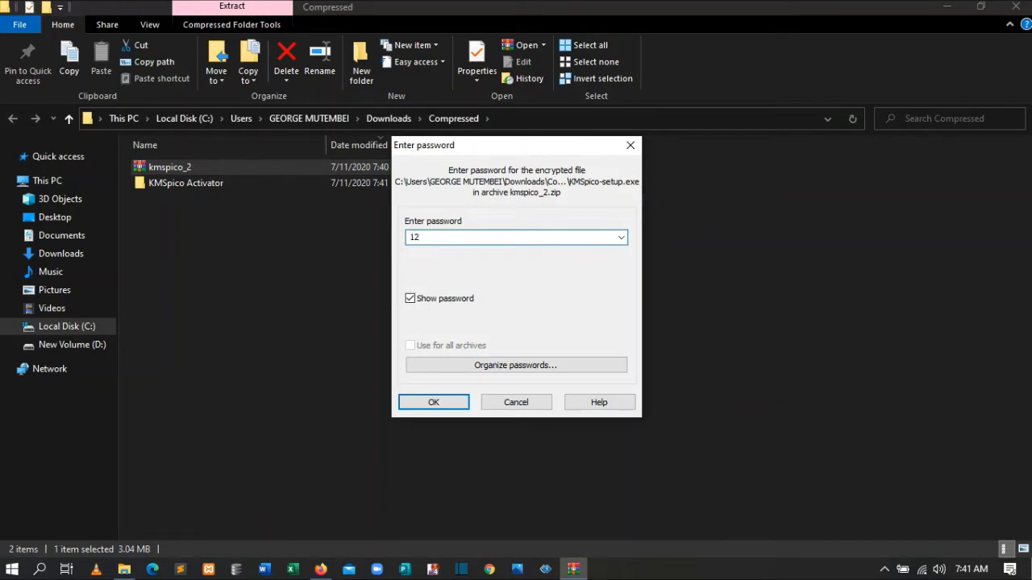
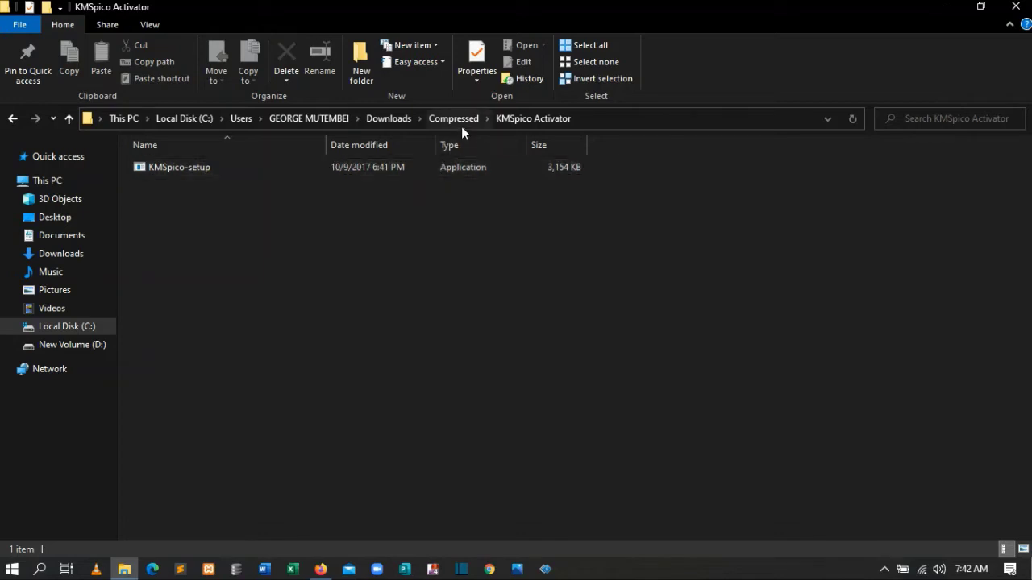
Step: Go back to the Compressed folder and minimize File Explorer to reveal the desktop
{"action": "left_click", "coordinate": [459, 120]}
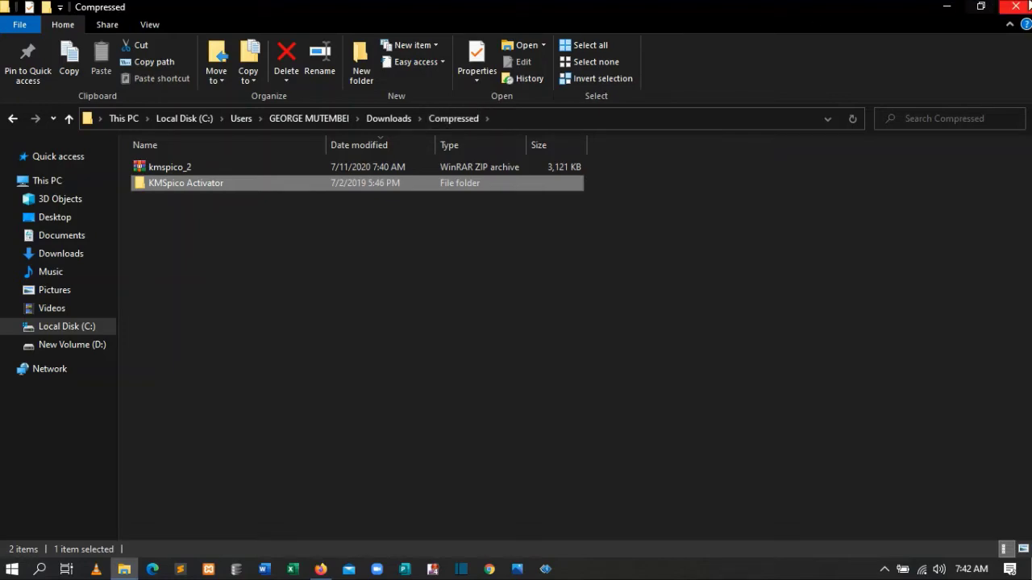
{"action": "left_click", "coordinate": [948, 6]}
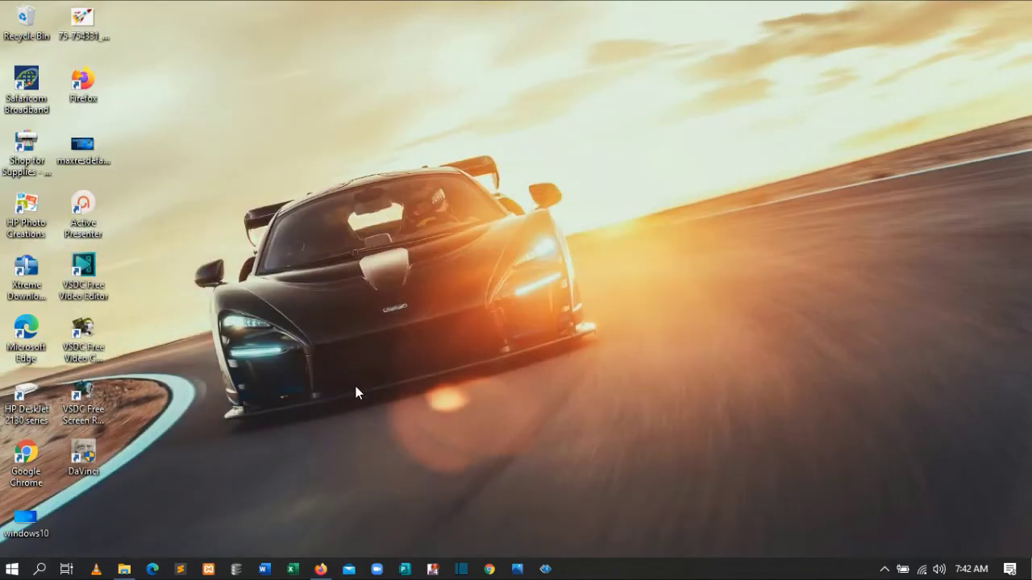
Step: Open Windows Settings from Start and go to Update & Security > Windows Security
{"action": "left_click", "coordinate": [11, 574]}
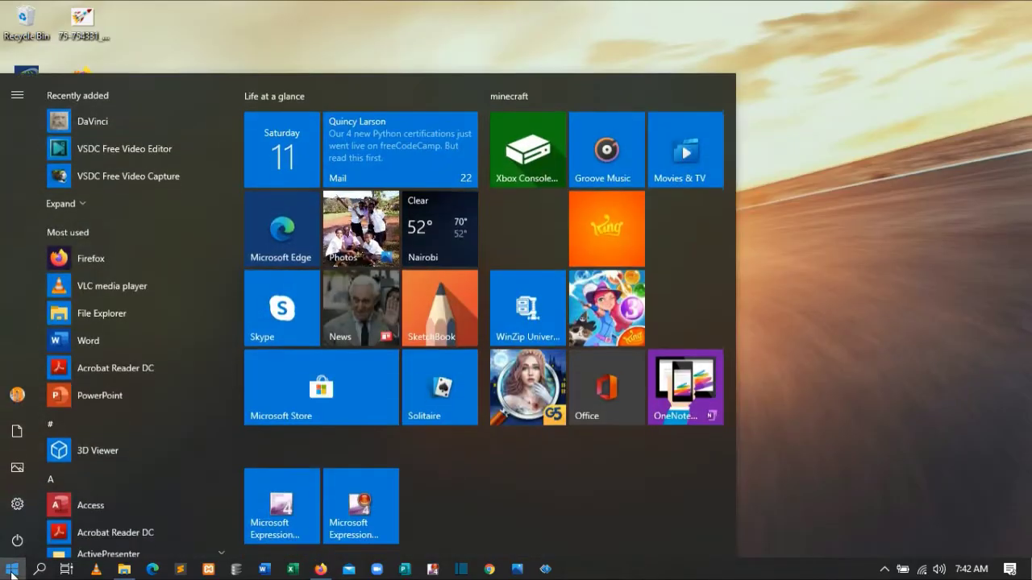
{"action": "mouse_move", "coordinate": [32, 513]}
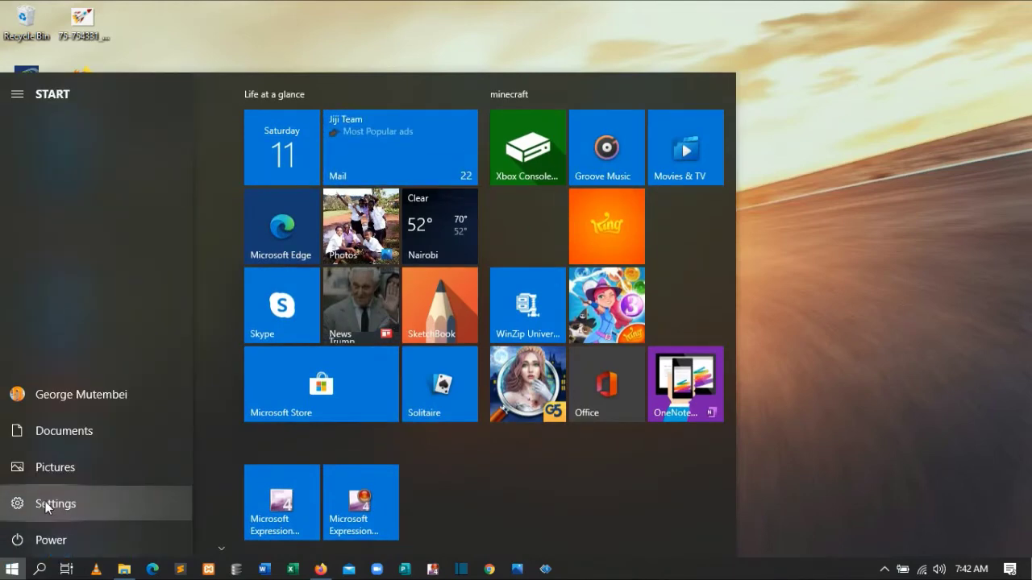
{"action": "left_click", "coordinate": [48, 504]}
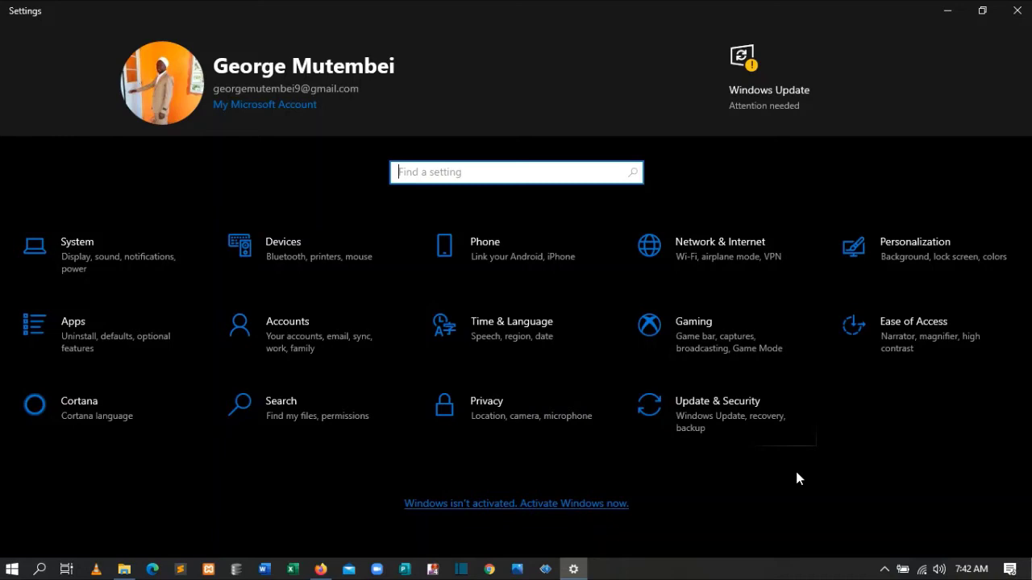
{"action": "left_click", "coordinate": [707, 425]}
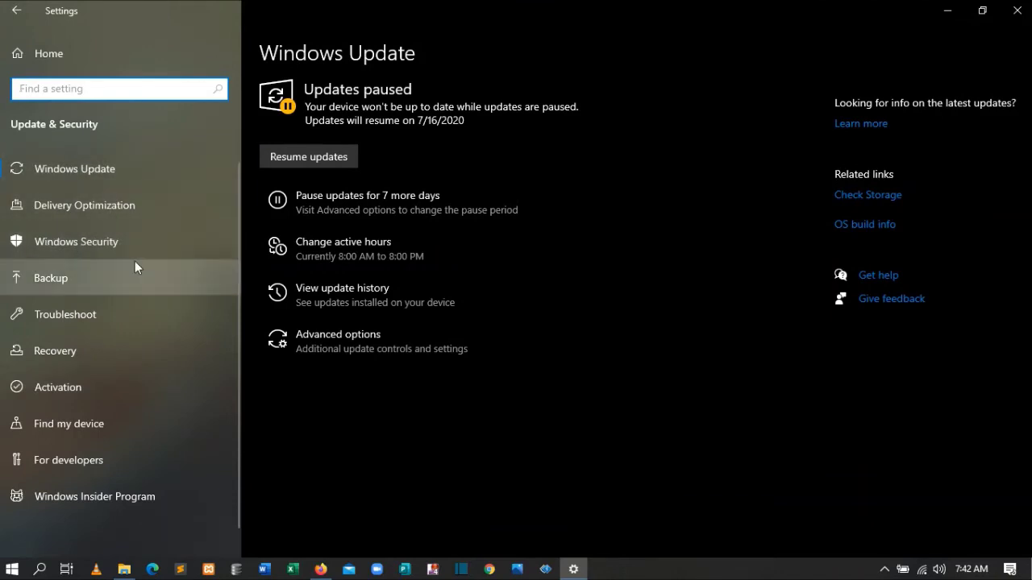
{"action": "left_click", "coordinate": [67, 241]}
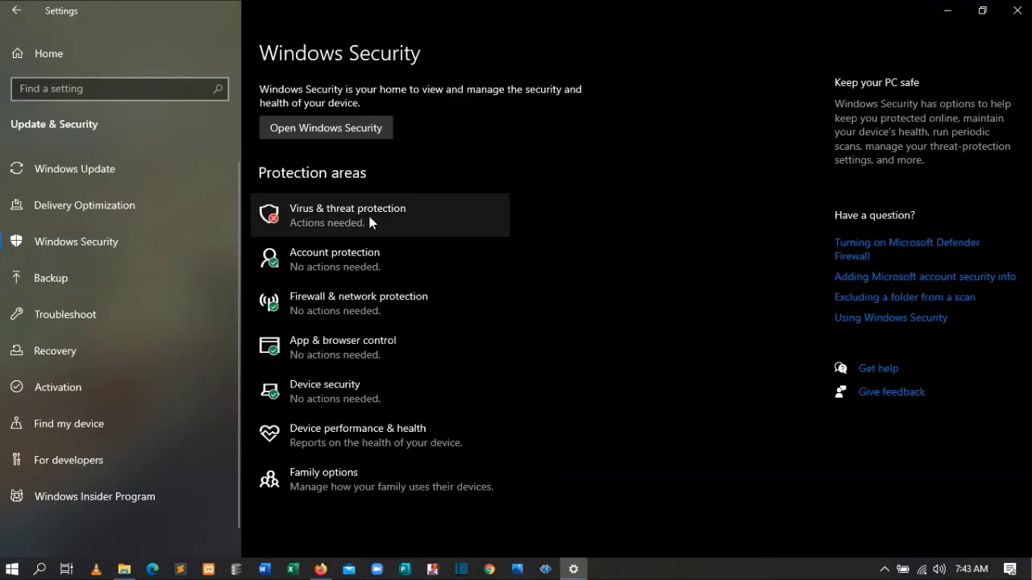
Step: View the Virus & threat protection settings showing real-time protection Off, then close Windows Security
{"action": "left_click", "coordinate": [344, 216]}
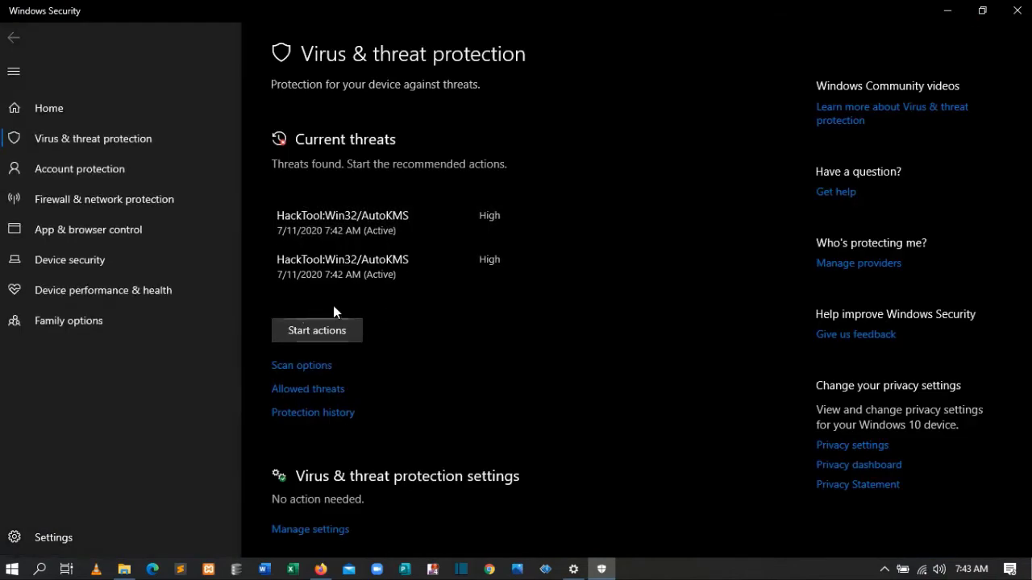
{"action": "scroll", "coordinate": [371, 392], "scroll_direction": "down", "scroll_amount": 3}
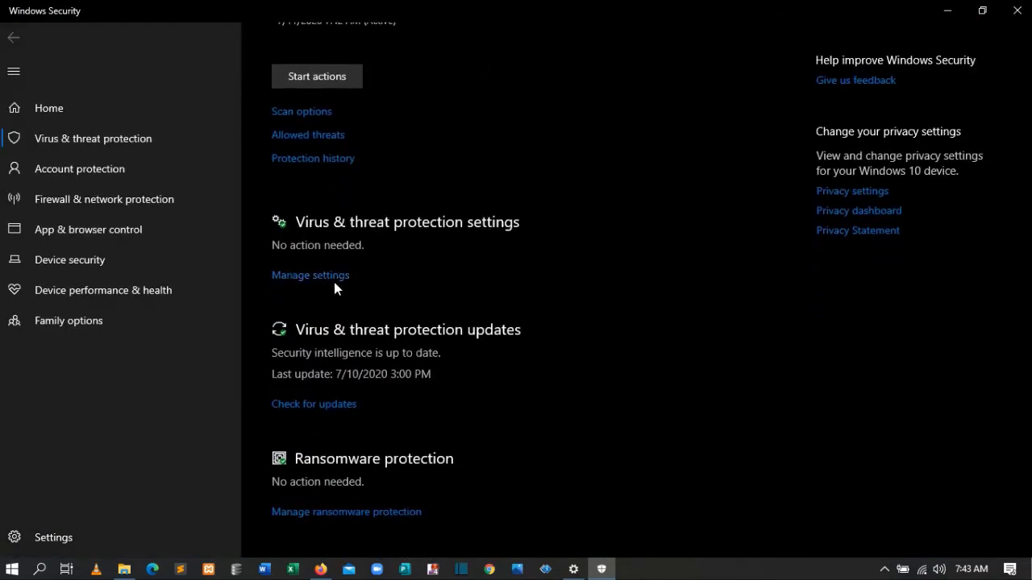
{"action": "left_click", "coordinate": [306, 277]}
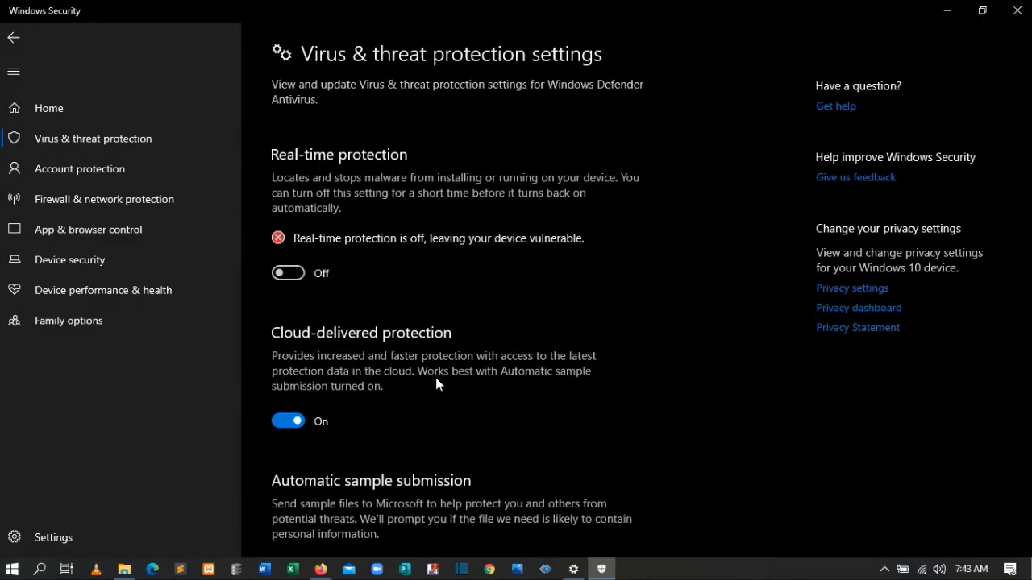
{"action": "left_click", "coordinate": [1019, 15]}
Step: Close Settings and launch KMSpico-setup from the KMSpico Activator folder
{"action": "left_click", "coordinate": [1019, 13]}
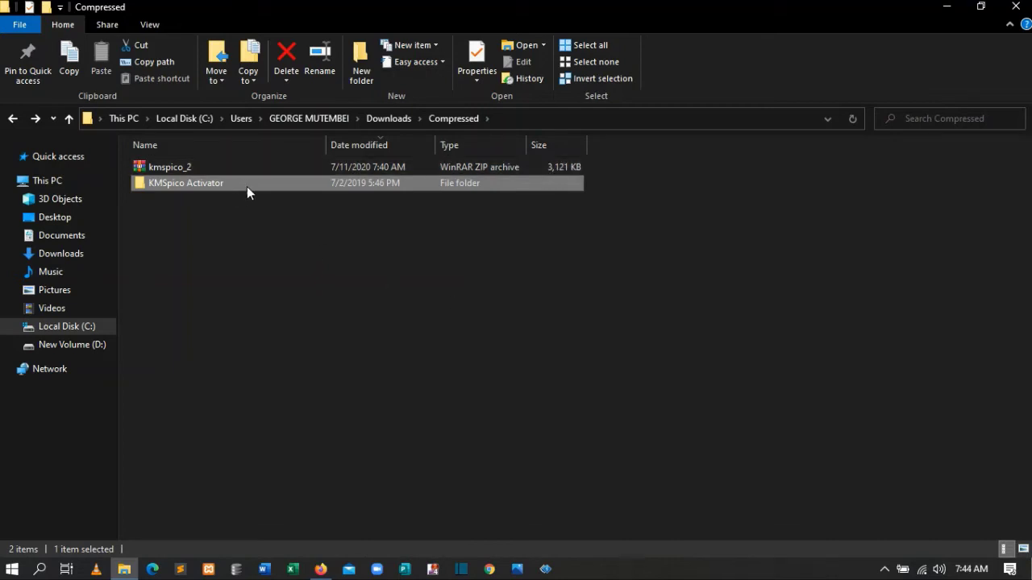
{"action": "mouse_move", "coordinate": [259, 183]}
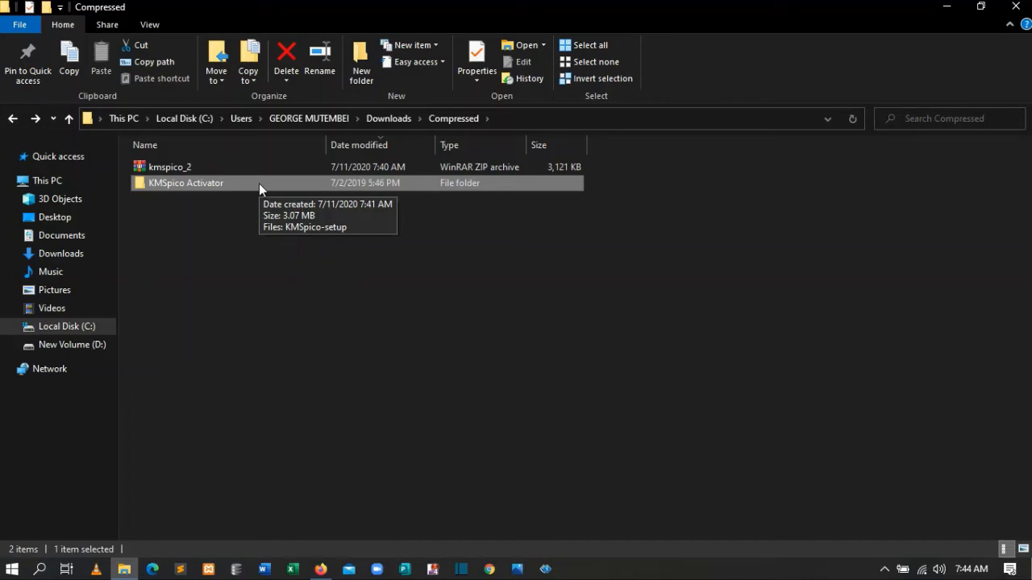
{"action": "double_click", "coordinate": [258, 183]}
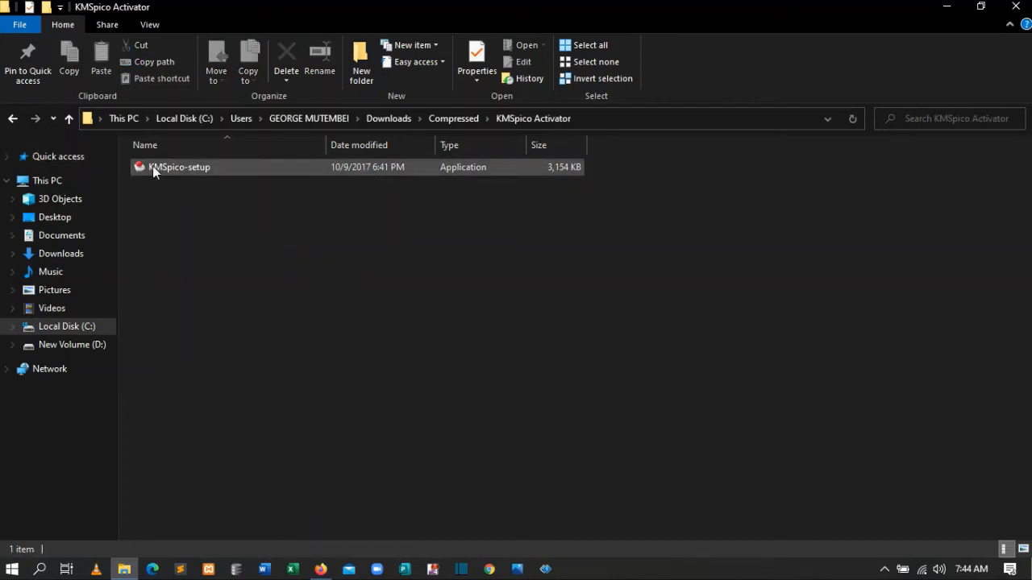
{"action": "left_click", "coordinate": [245, 166]}
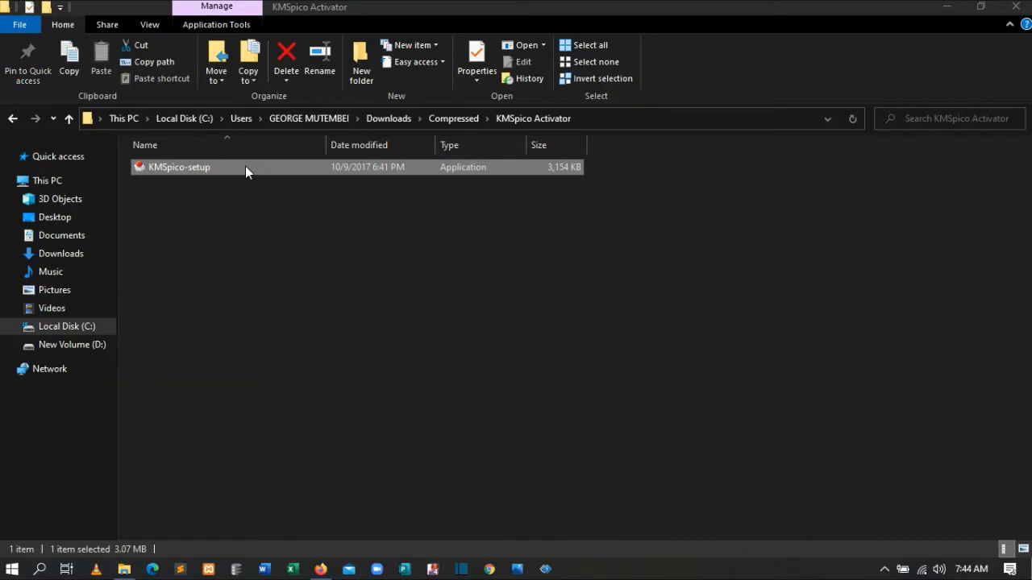
{"action": "double_click", "coordinate": [245, 166]}
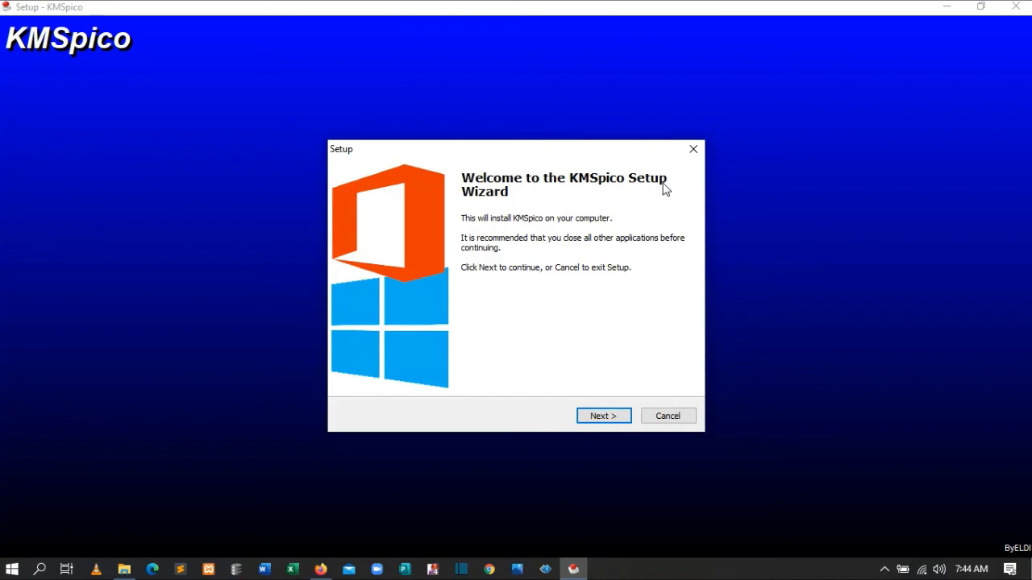
Step: Accept the licence and install KMSpico to C:\Program Files\KMSpico with the KMSpico Start Menu folder
{"action": "left_click", "coordinate": [605, 419]}
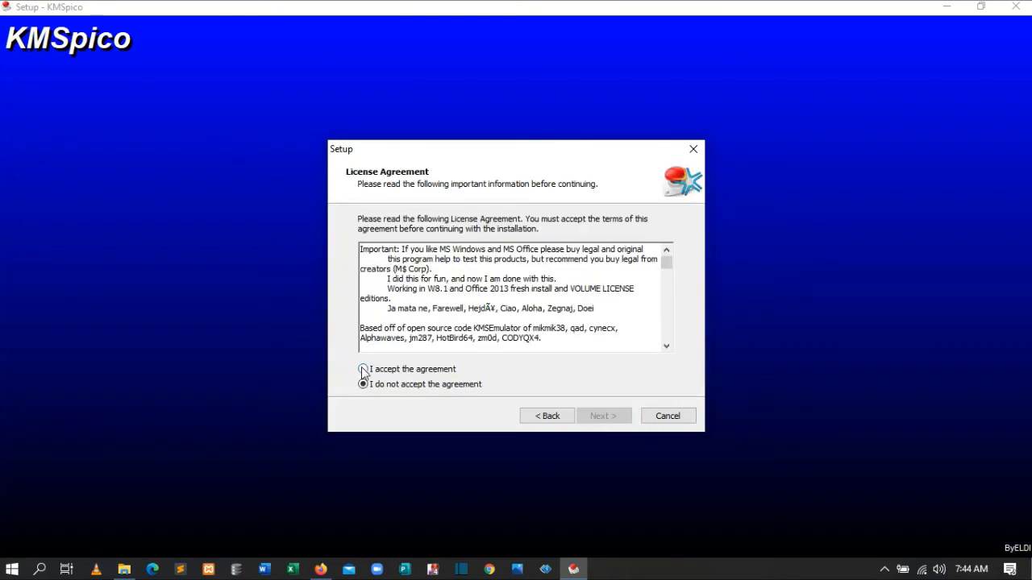
{"action": "left_click", "coordinate": [363, 369]}
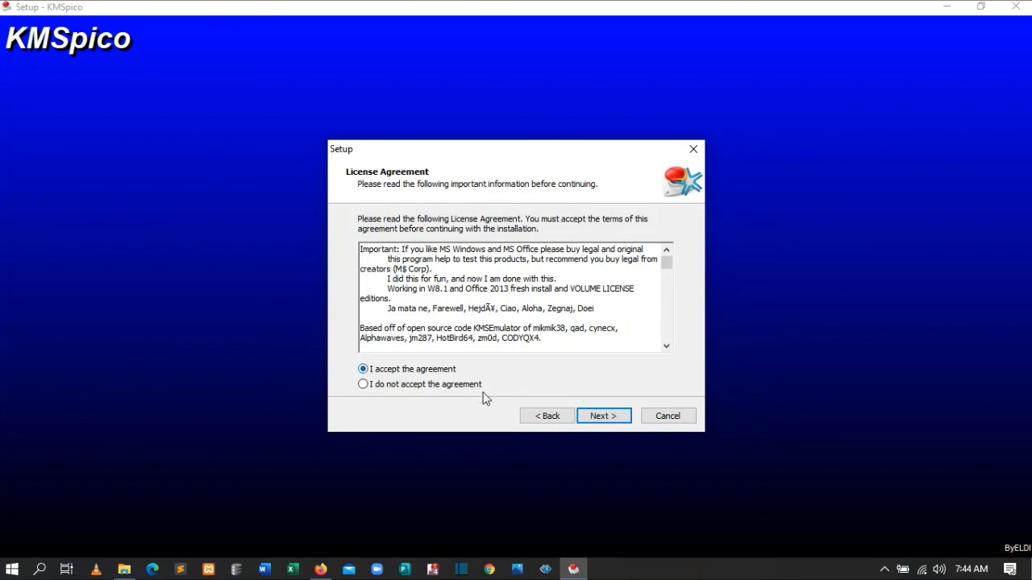
{"action": "left_click", "coordinate": [603, 418]}
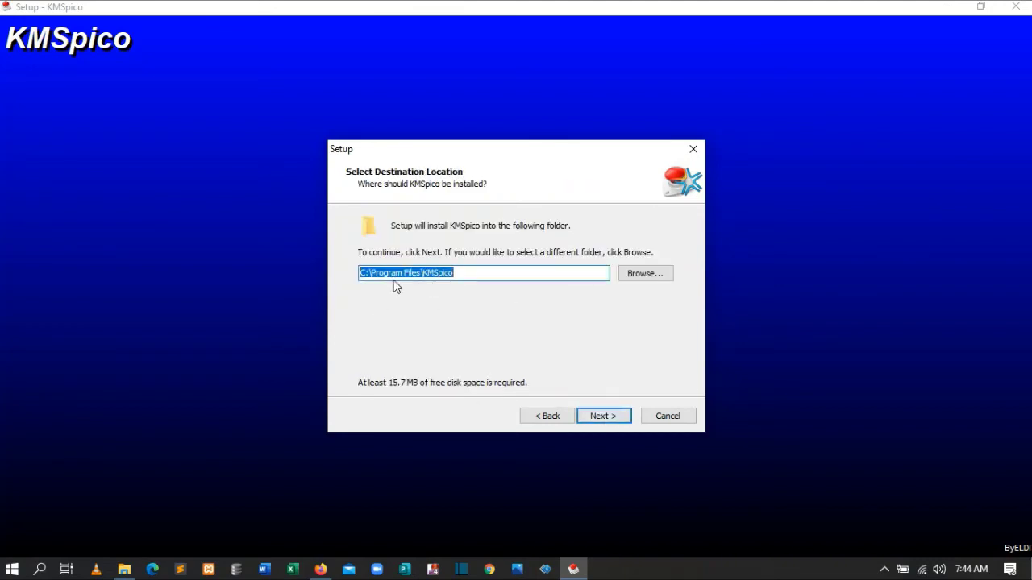
{"action": "left_click", "coordinate": [603, 416]}
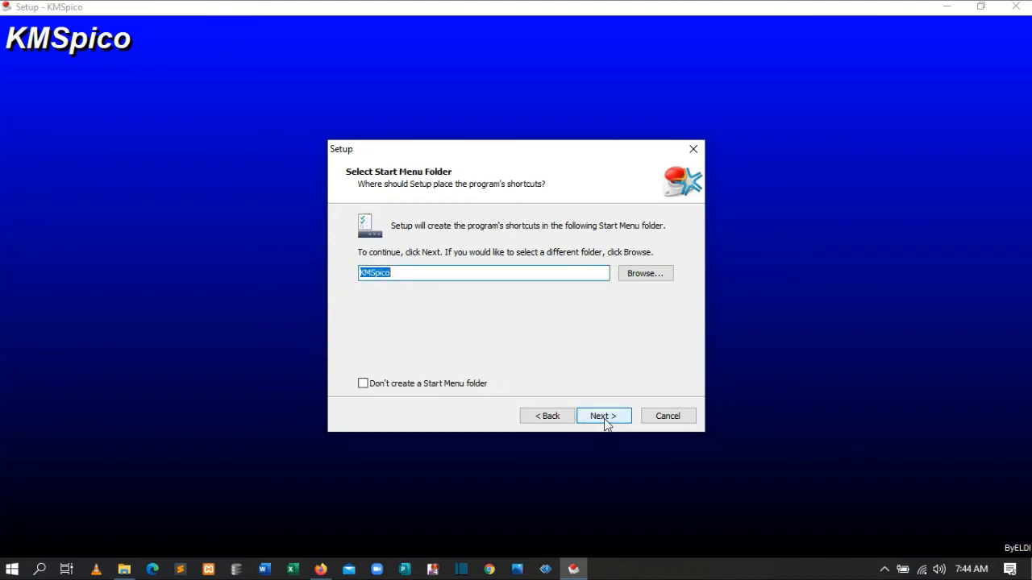
{"action": "left_click", "coordinate": [603, 416]}
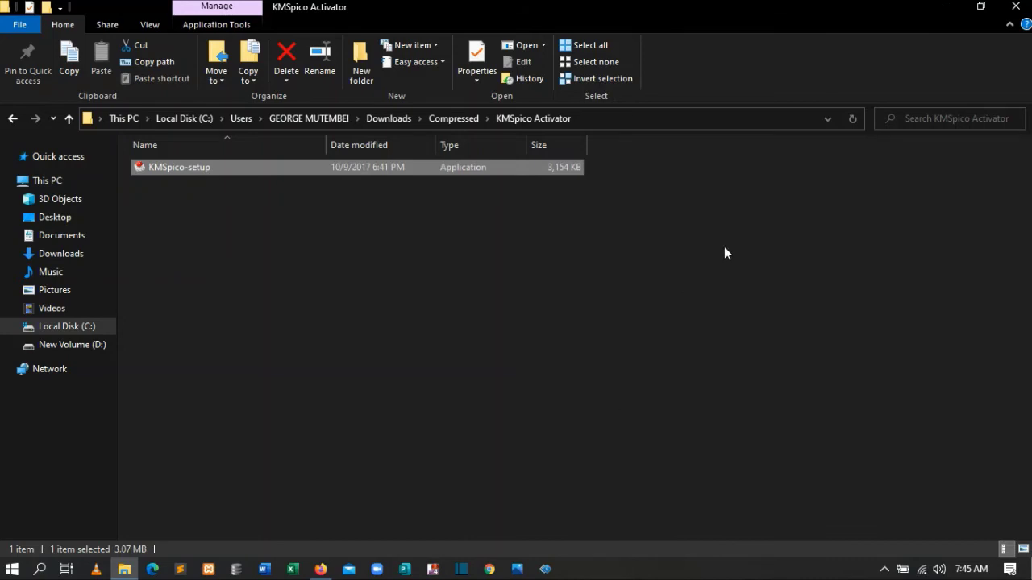
Step: Close the folder window, confirm Windows 10 Pro shows as activated under Activation, then return Home
{"action": "left_click", "coordinate": [1014, 10]}
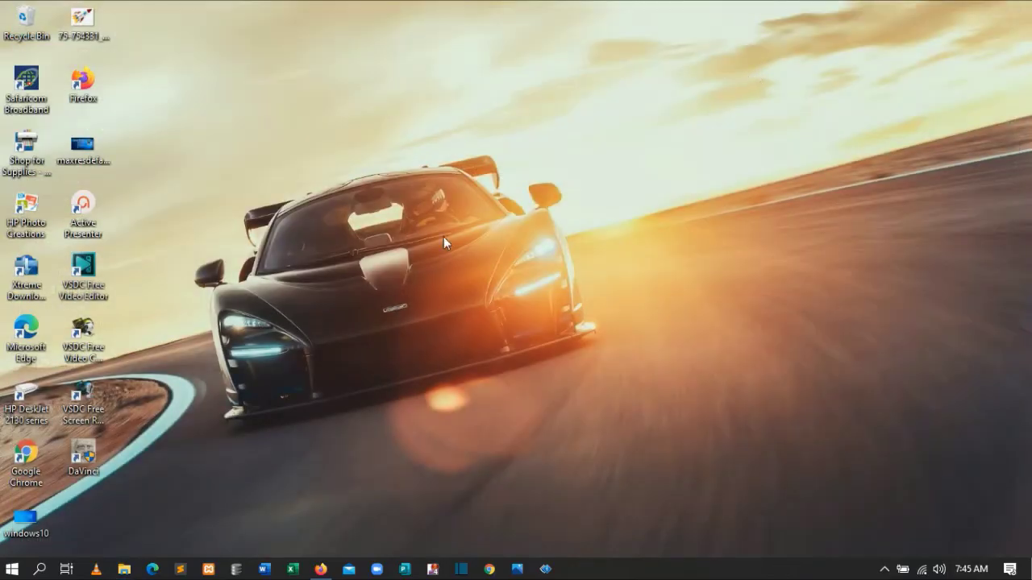
{"action": "left_click", "coordinate": [13, 570]}
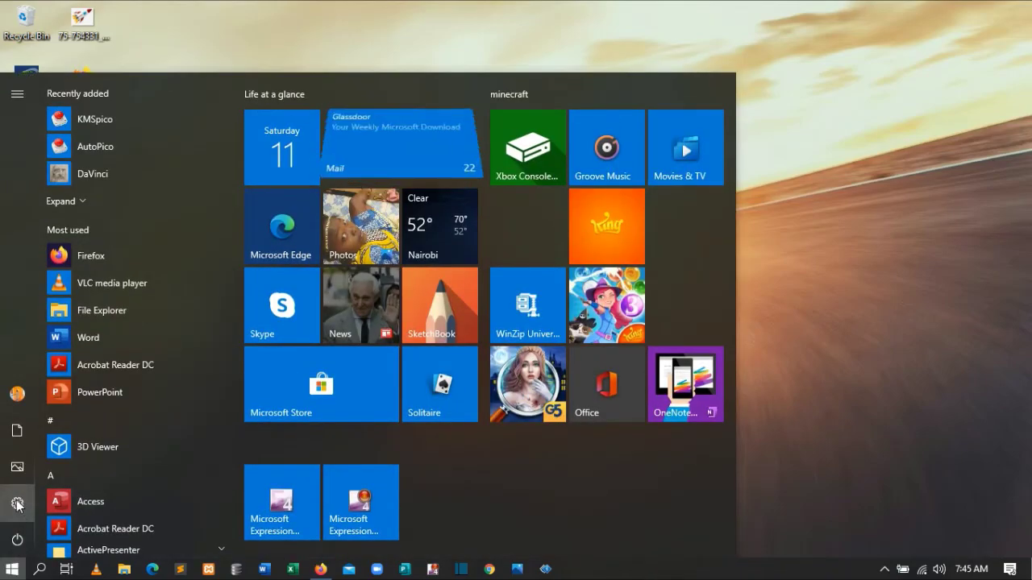
{"action": "left_click", "coordinate": [20, 508]}
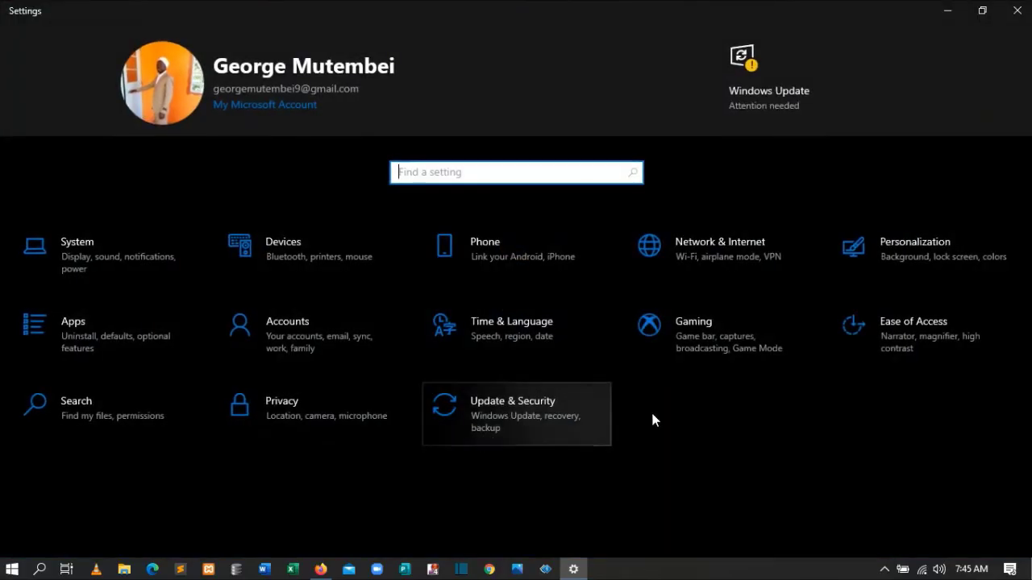
{"action": "left_click", "coordinate": [512, 406]}
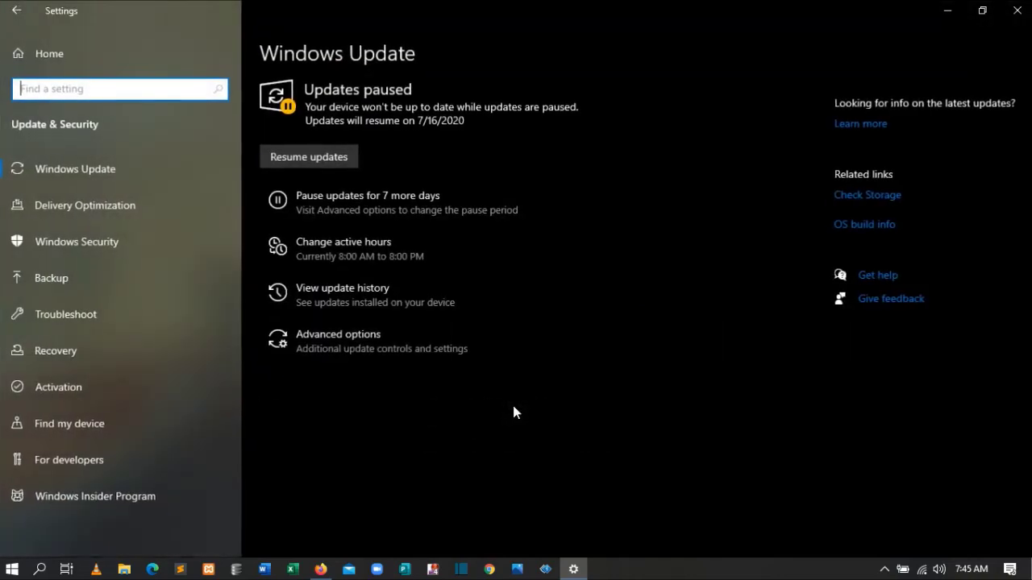
{"action": "left_click", "coordinate": [55, 390]}
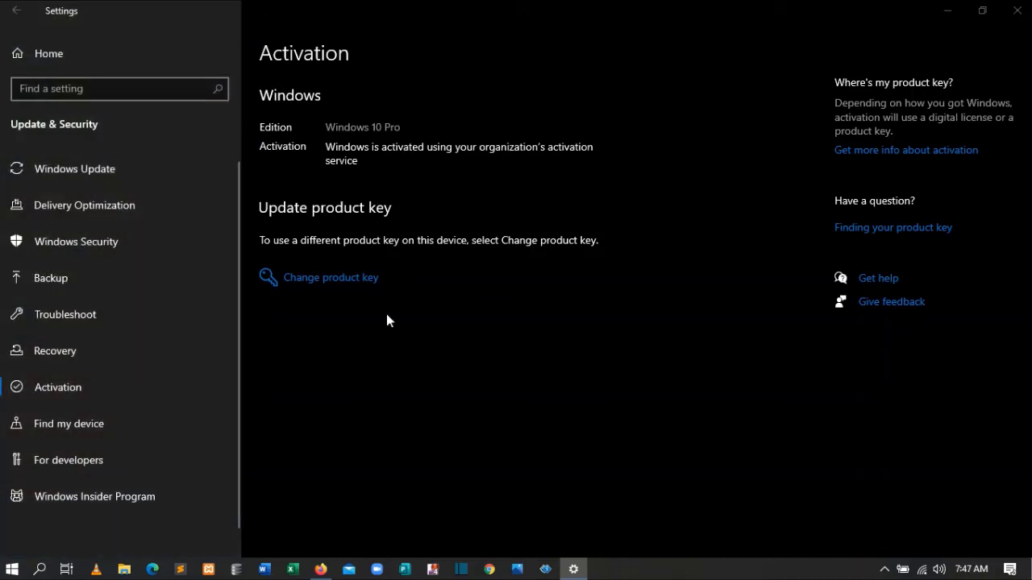
{"action": "left_click", "coordinate": [87, 53]}
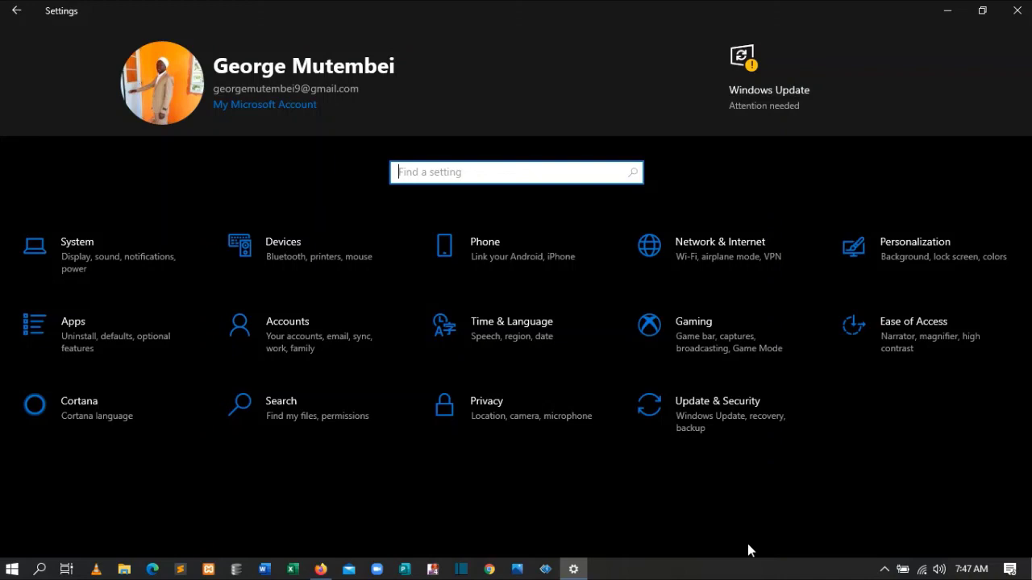
Step: Switch Defender real-time protection back On, then close Windows Security and Settings
{"action": "left_click", "coordinate": [723, 414]}
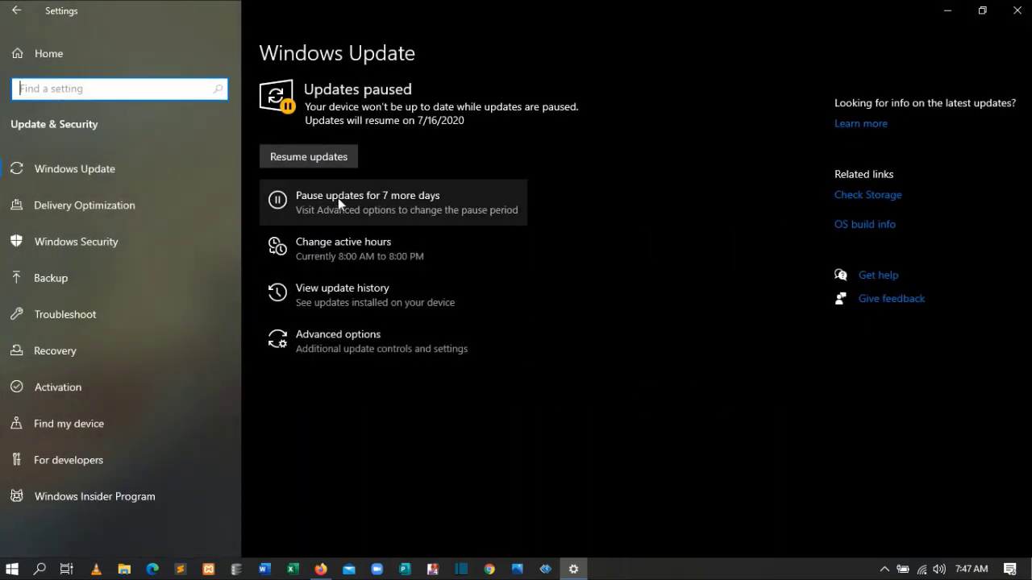
{"action": "left_click", "coordinate": [100, 242]}
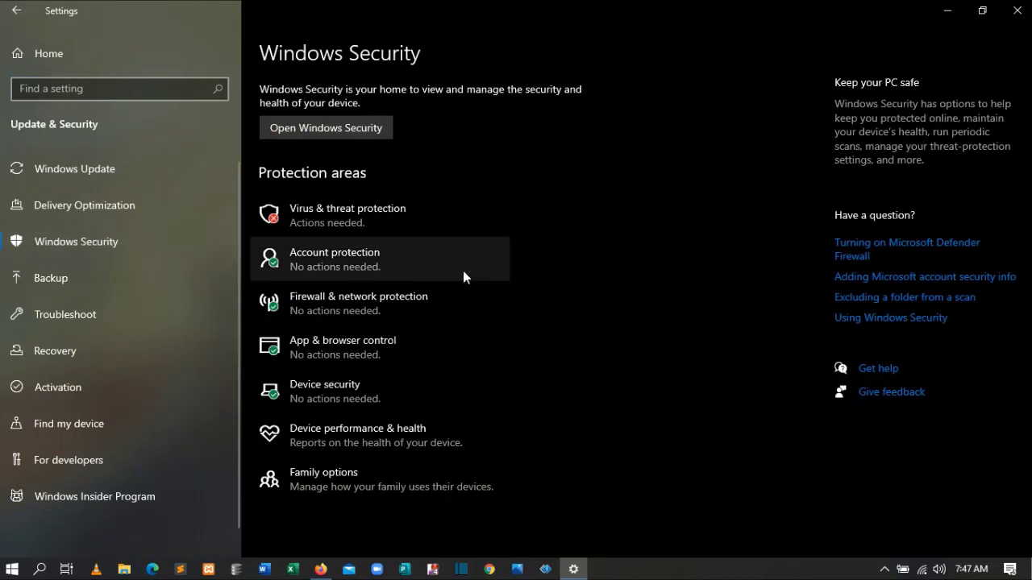
{"action": "left_click", "coordinate": [384, 223]}
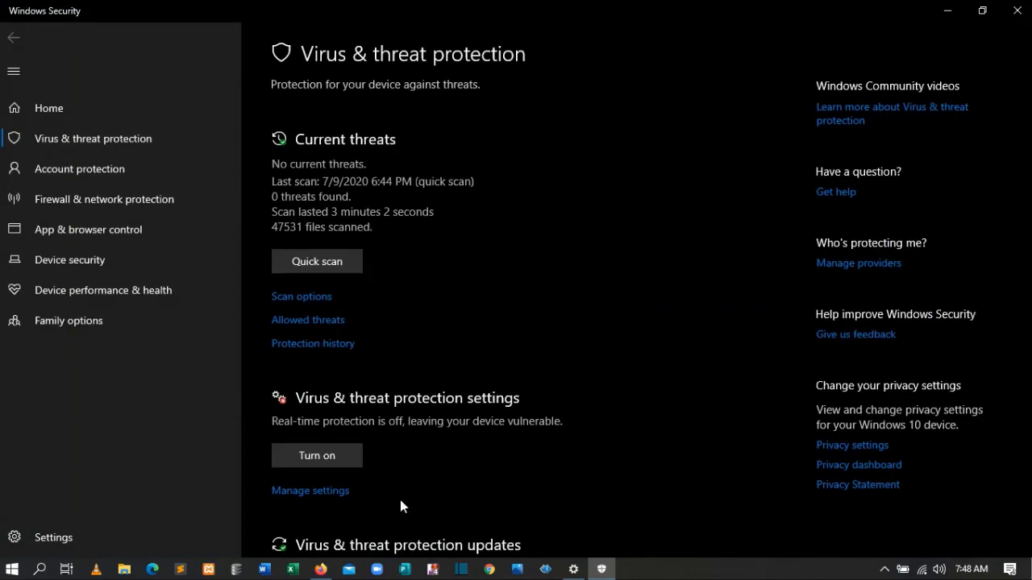
{"action": "left_click", "coordinate": [305, 493]}
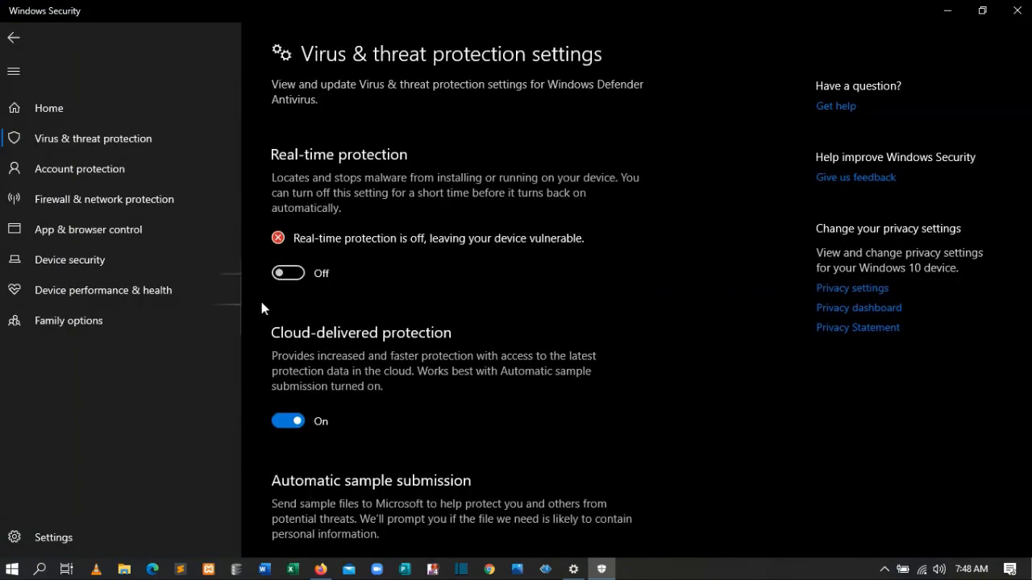
{"action": "left_click", "coordinate": [287, 274]}
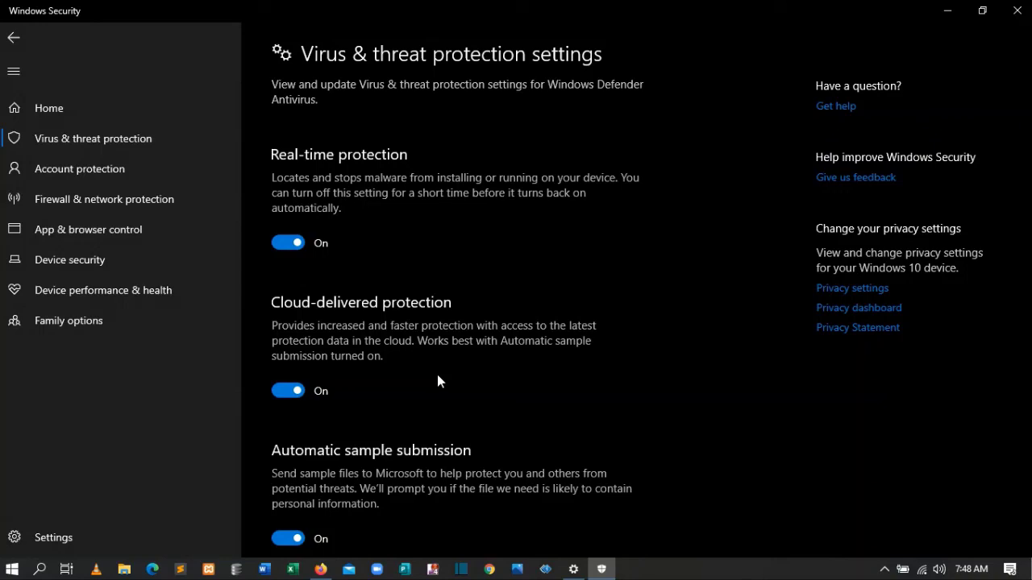
{"action": "left_click", "coordinate": [1017, 11]}
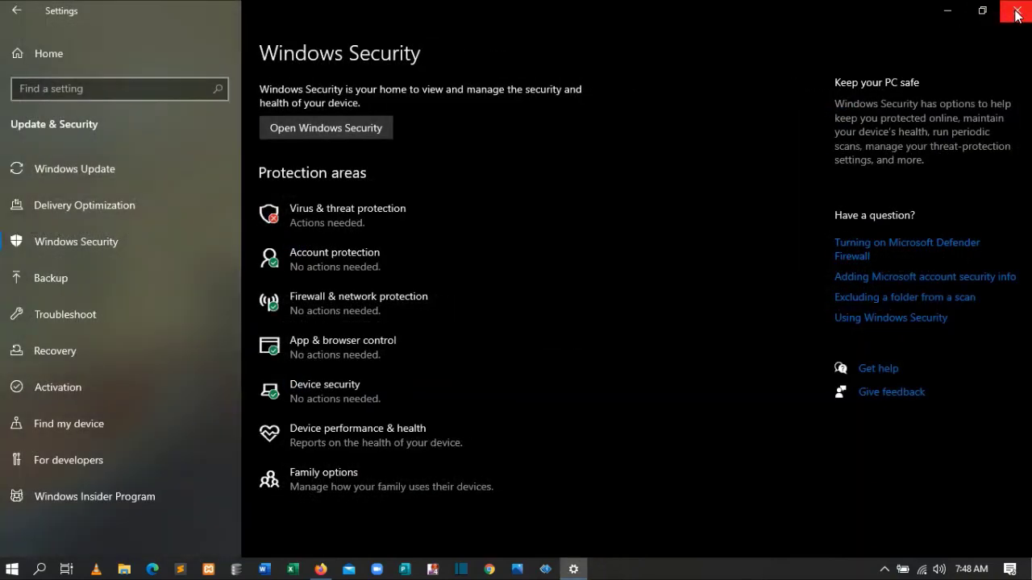
{"action": "left_click", "coordinate": [1018, 15]}
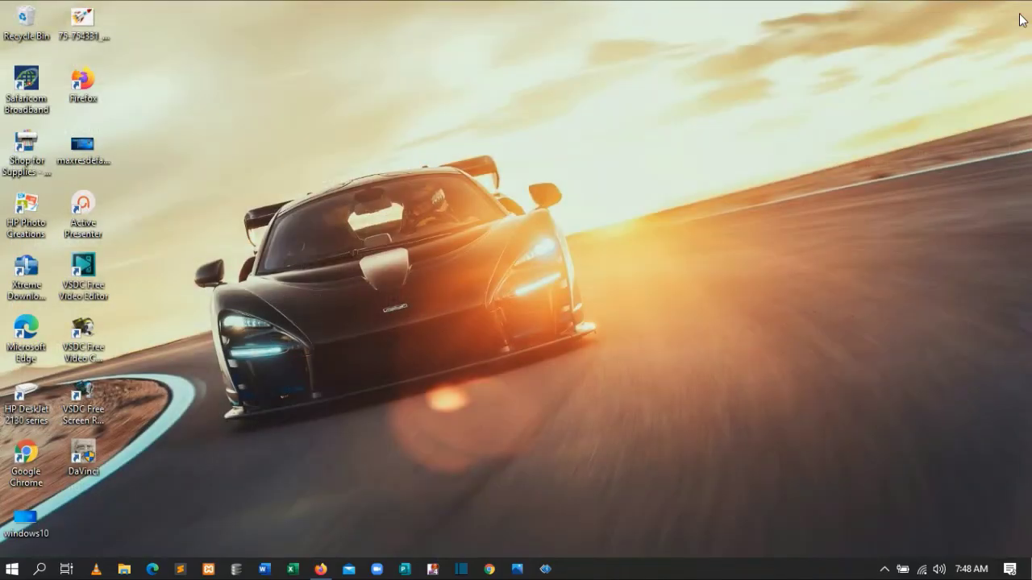